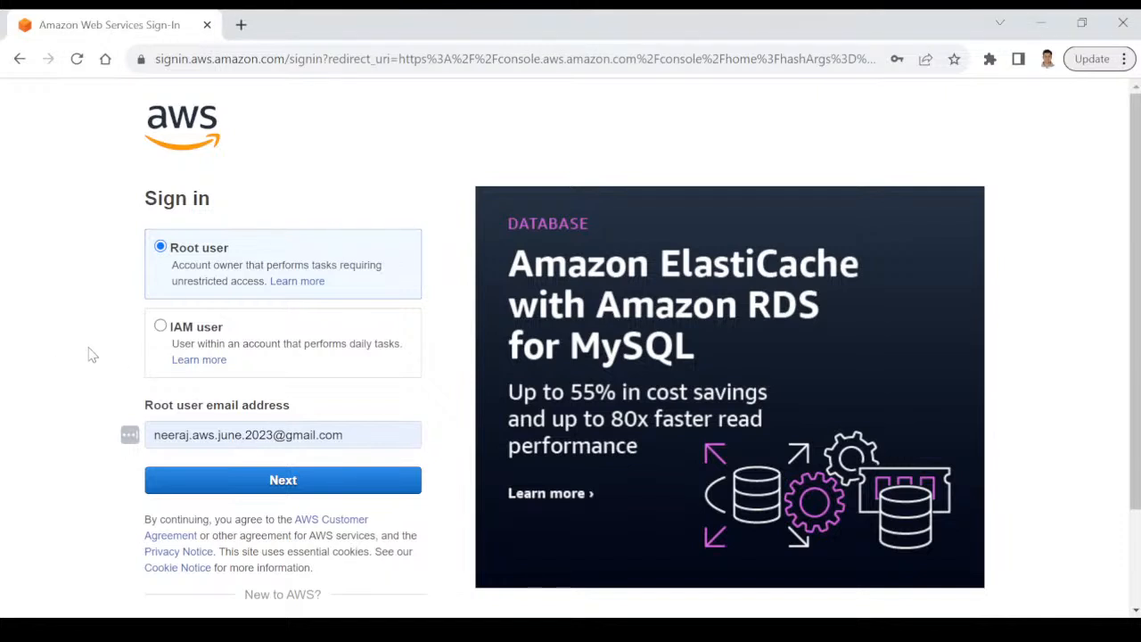
Sign in as the root user with the saved password and the MFA verification code
left_click(265, 480)
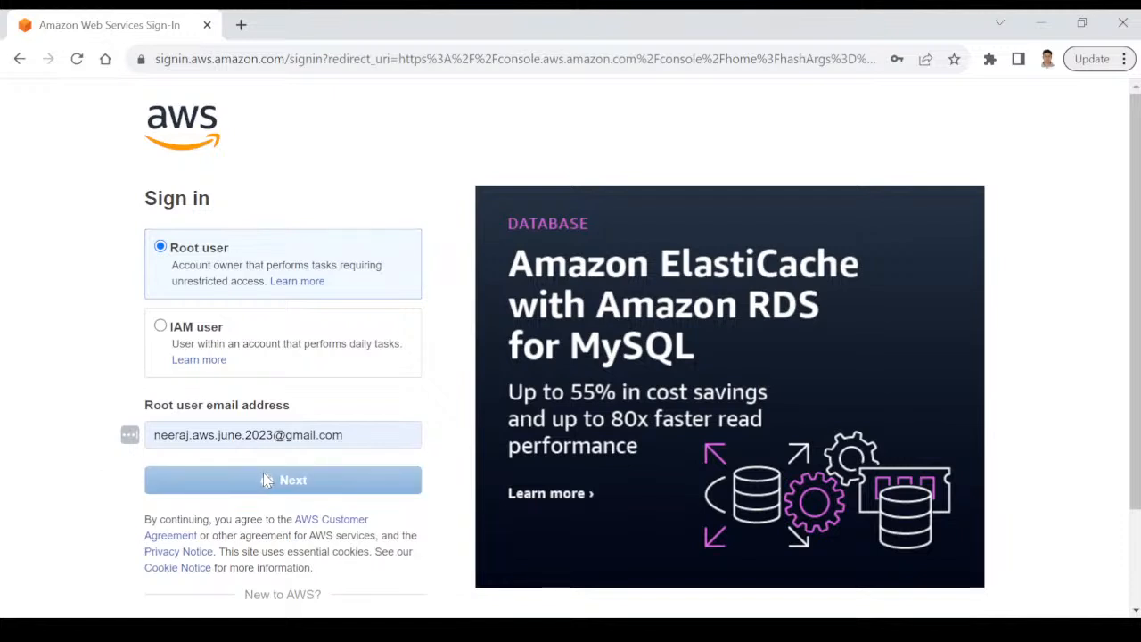
left_click(249, 347)
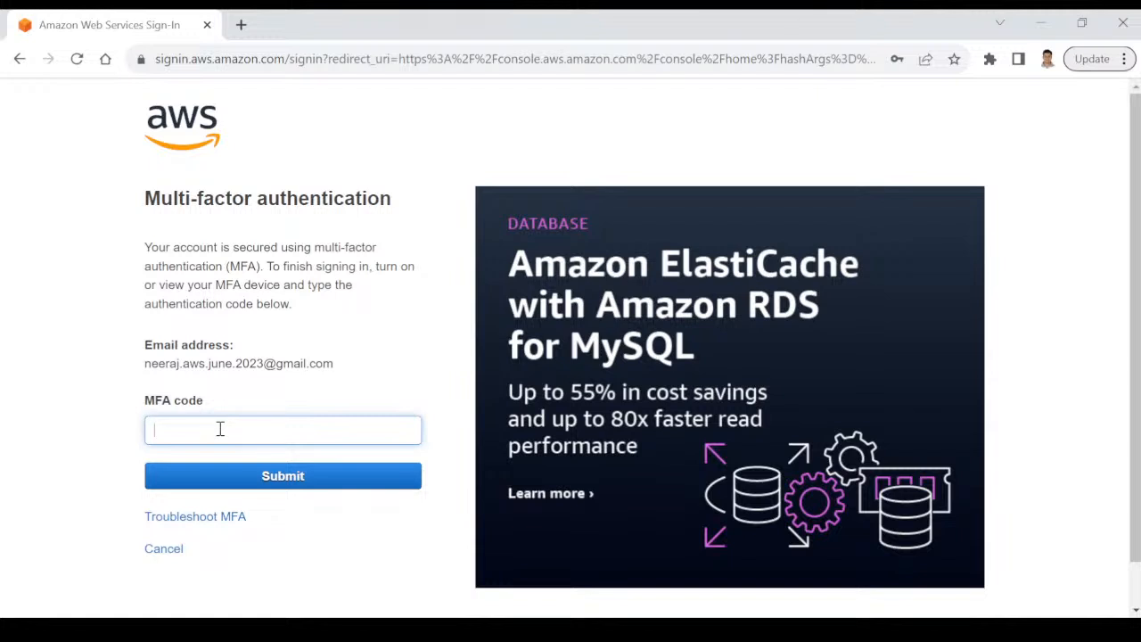
left_click(222, 486)
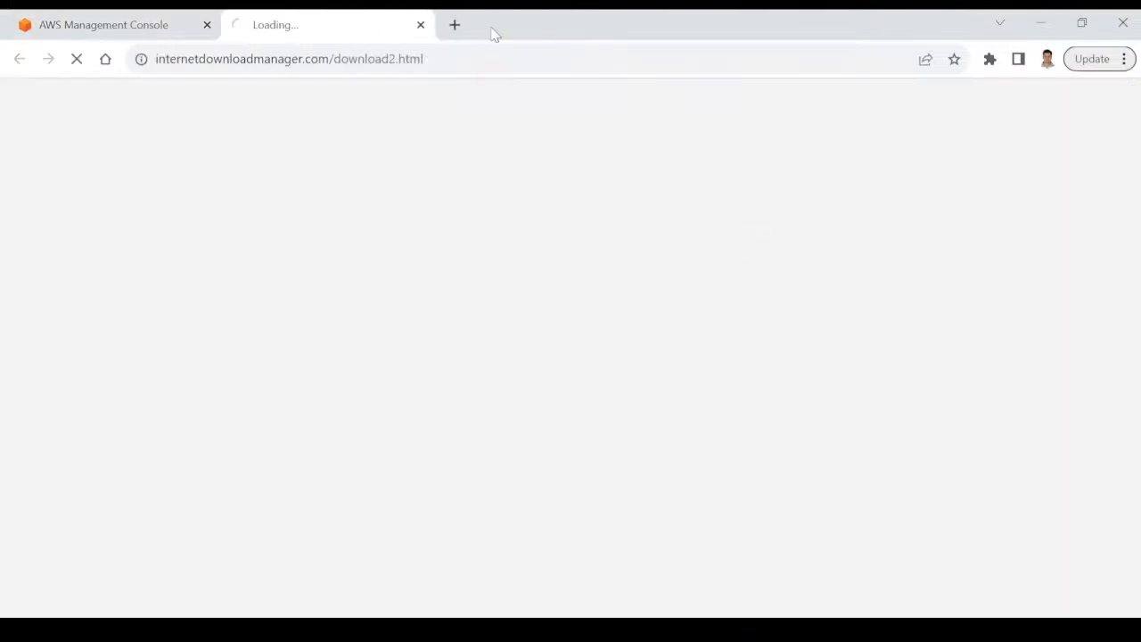
Close the stray download tab and search the console for 'ec2', noting 'Virtual Servers in the Cloud'
left_click(420, 24)
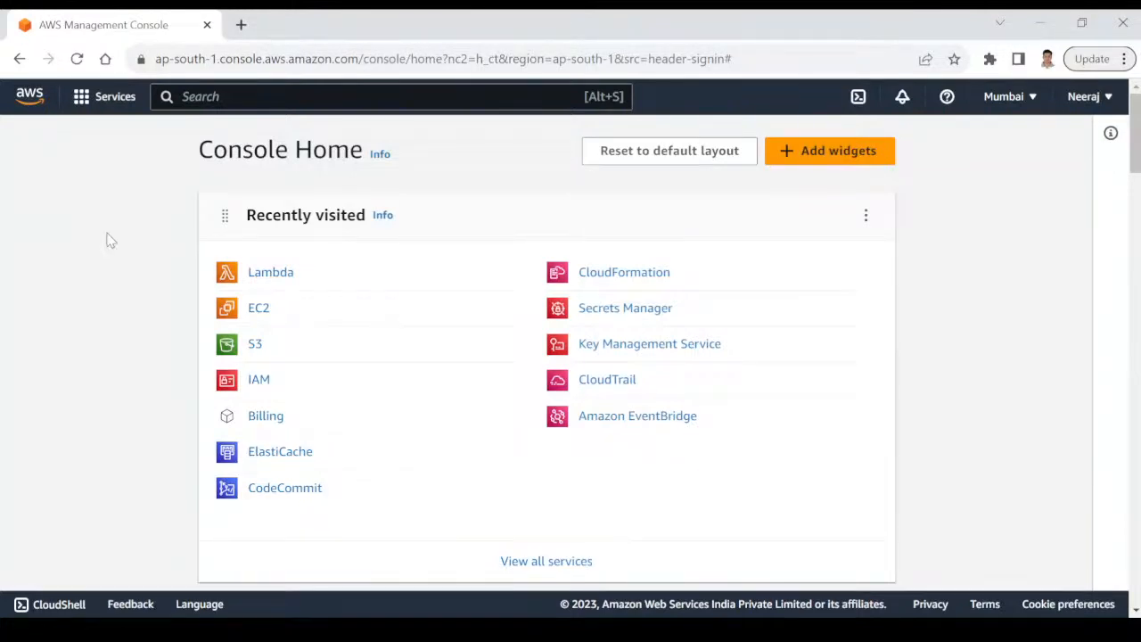
left_click(244, 87)
type("ec2")
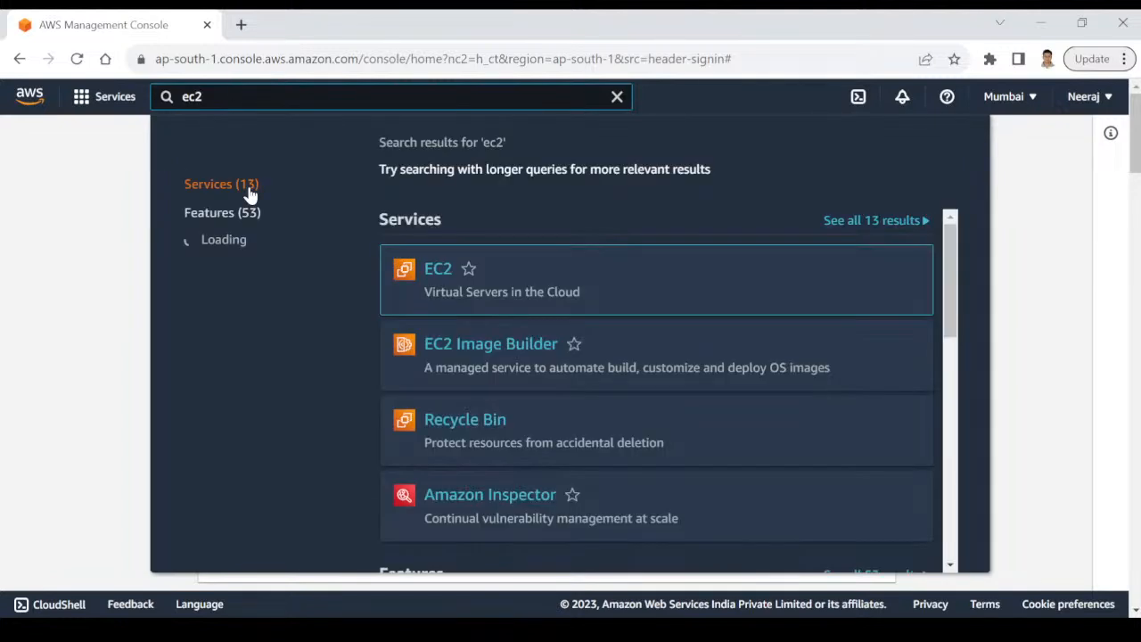
mouse_move(629, 255)
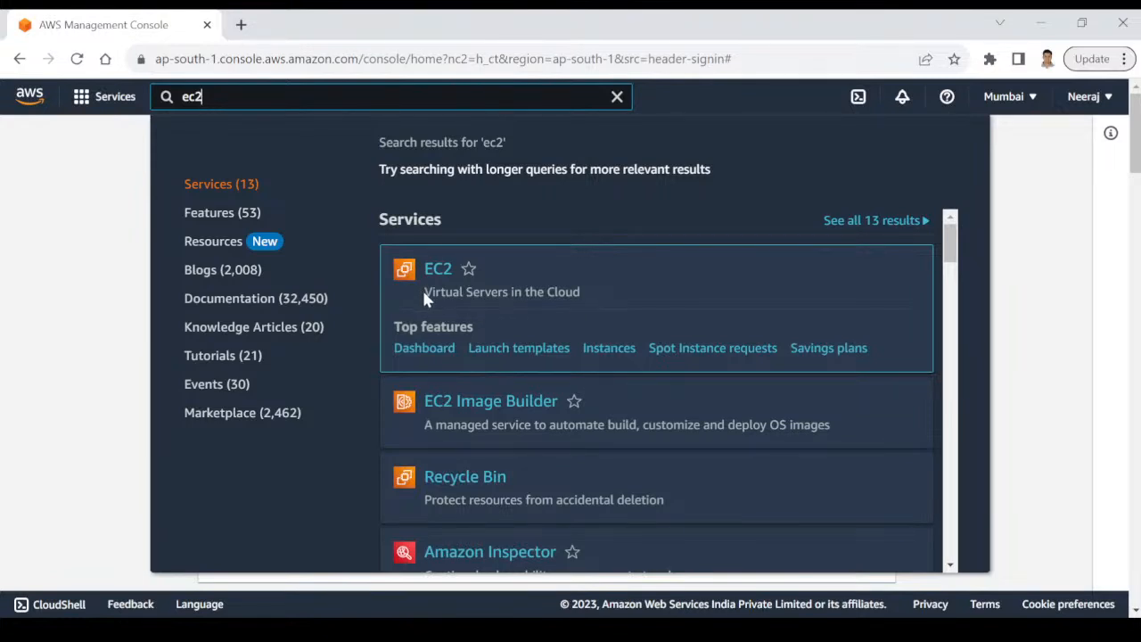
left_click_drag(424, 293, 592, 292)
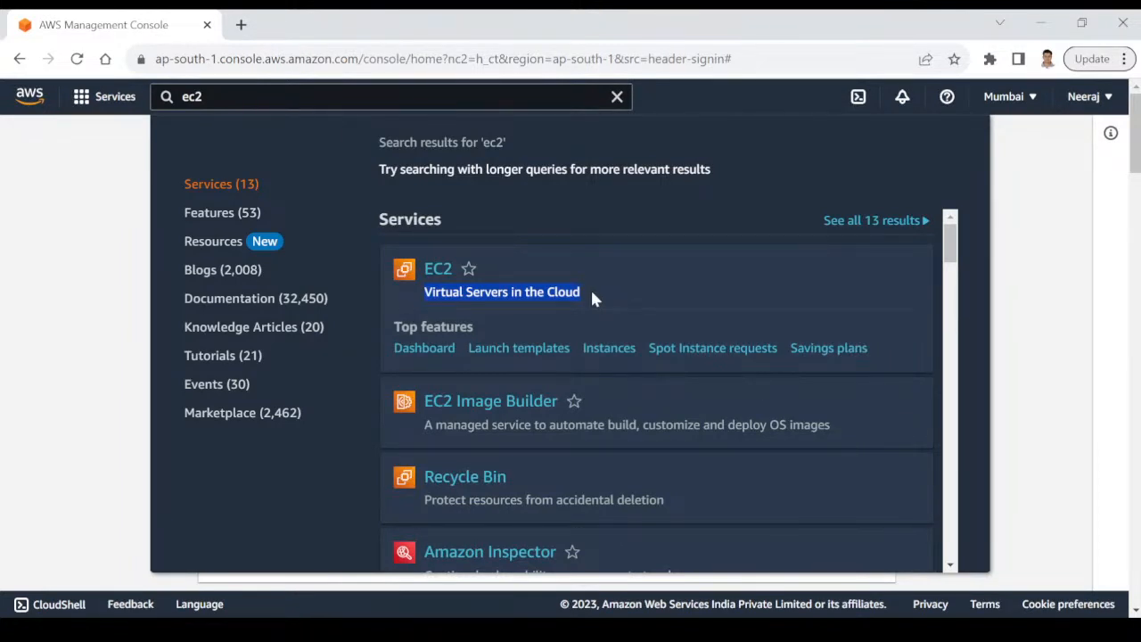
Open EC2, confirm the Instances list shows no instances in this region, then start a launch
left_click(446, 276)
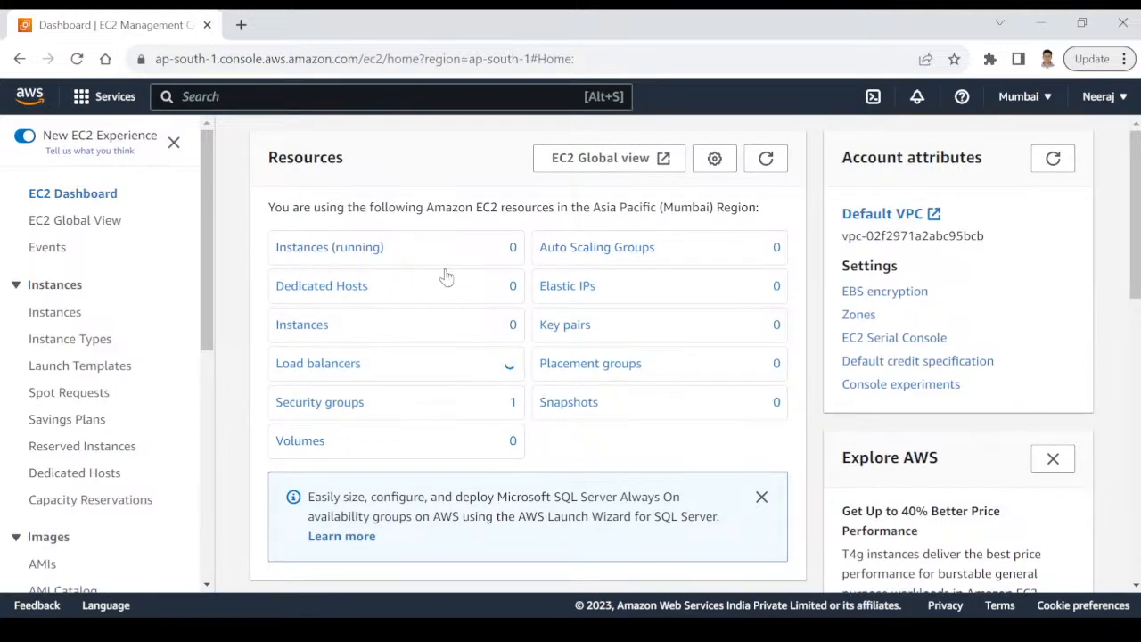
left_click(47, 317)
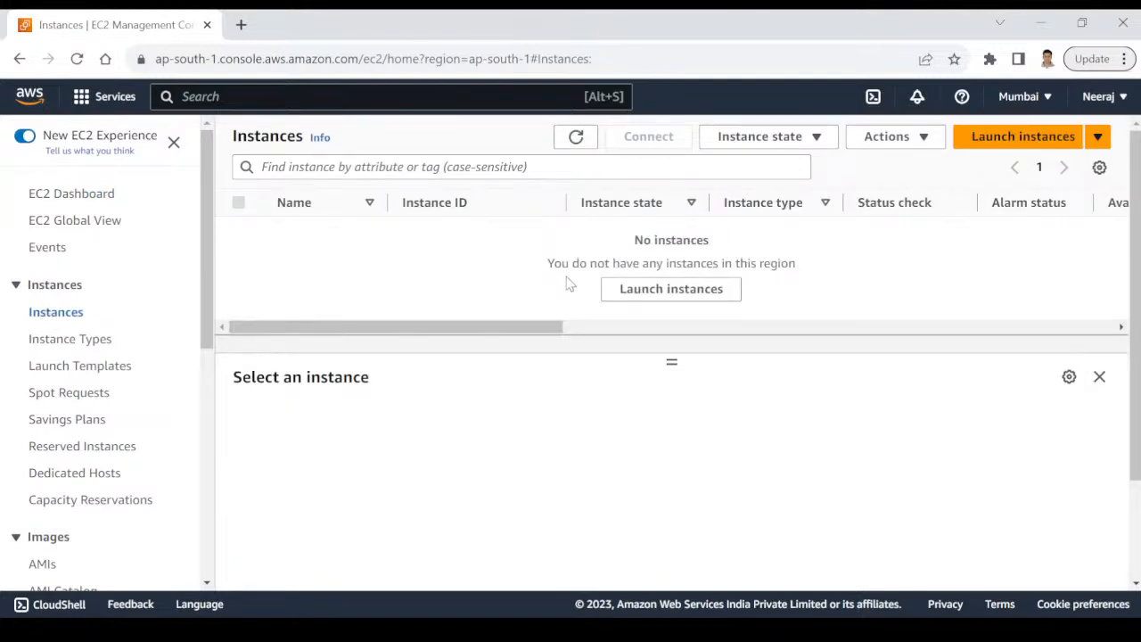
left_click_drag(636, 240, 705, 242)
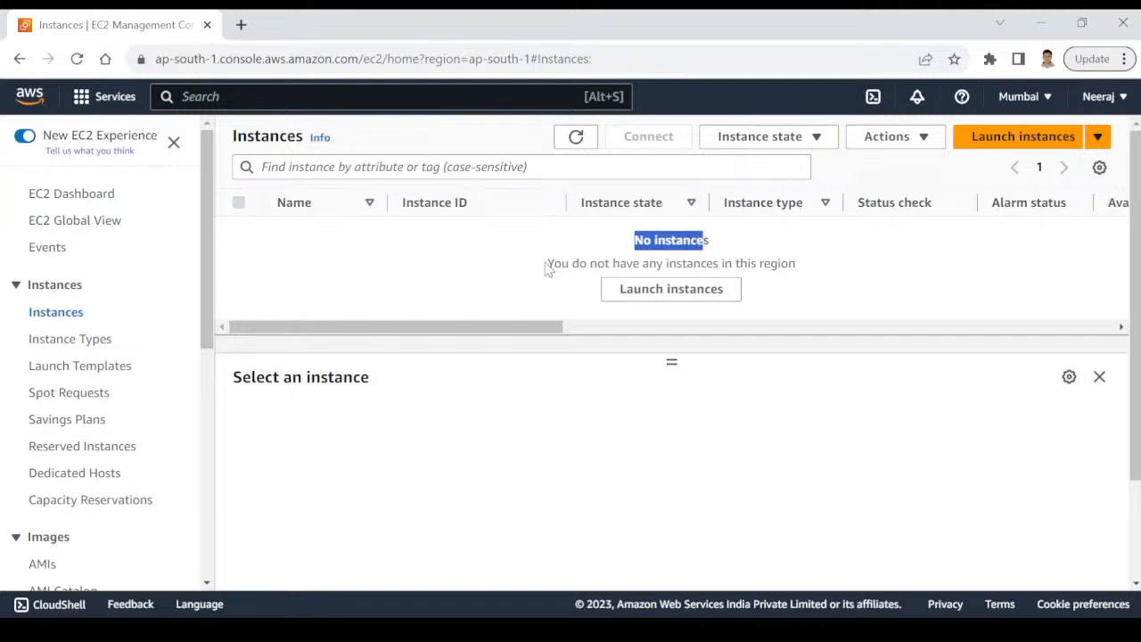
left_click_drag(547, 263, 843, 263)
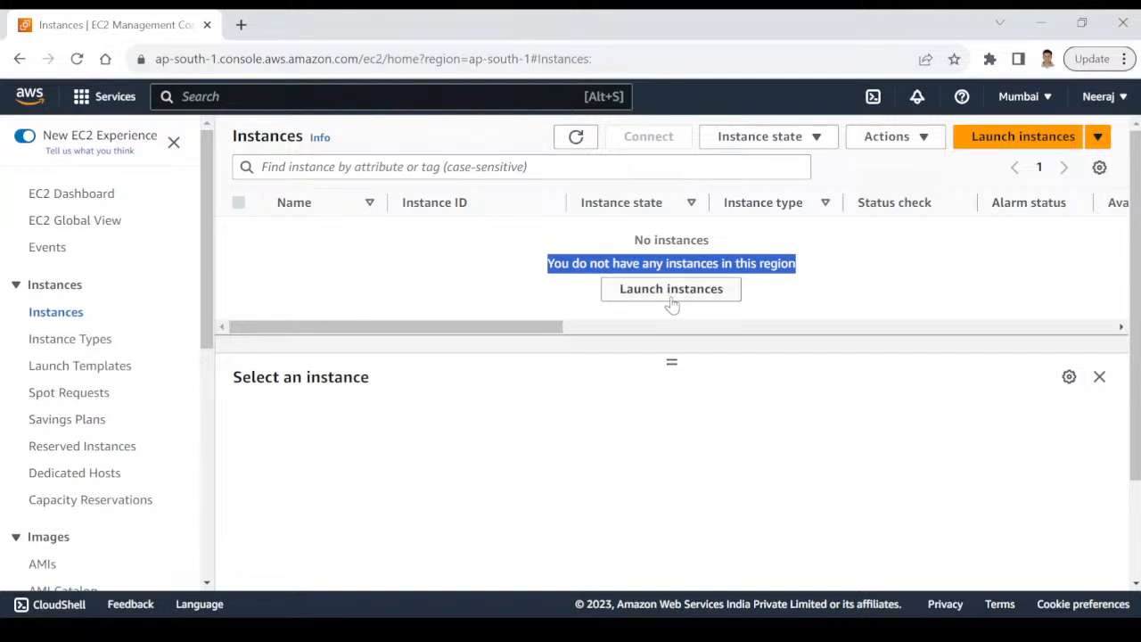
left_click(1045, 148)
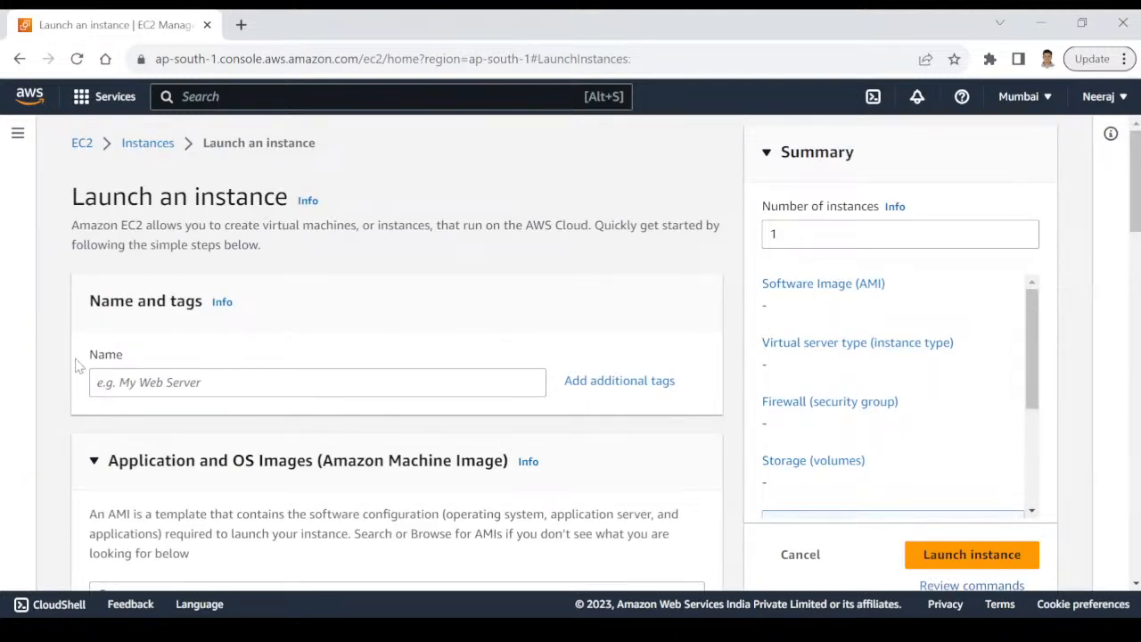
Enter 'my-first-ec2-server' as the instance name and move down to Application and OS Images
left_click(187, 381)
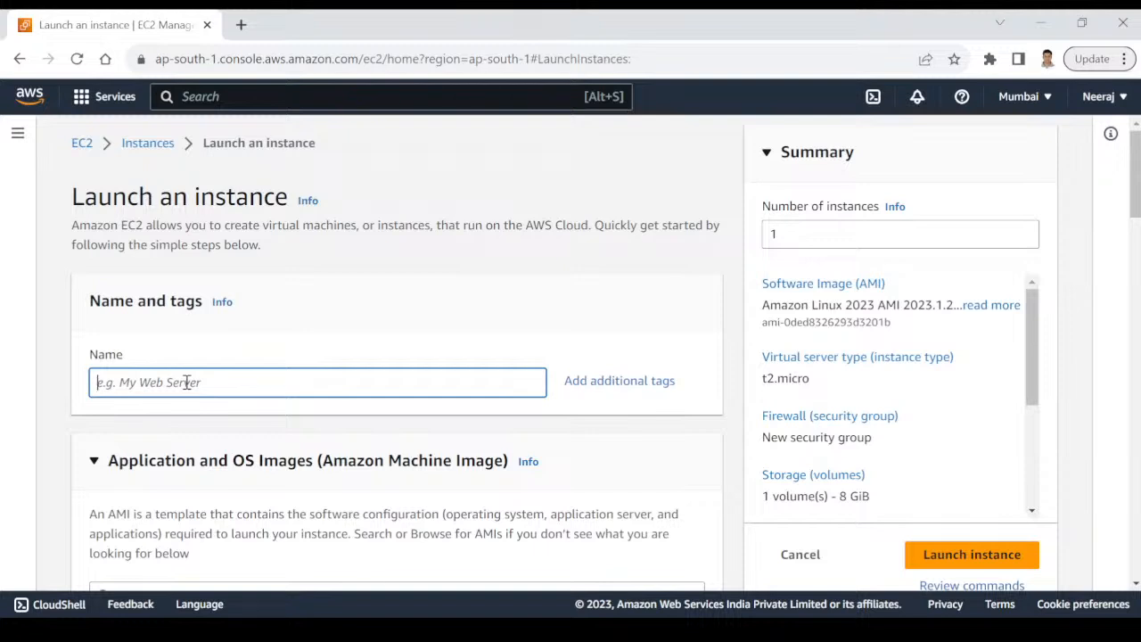
type("my-first-ec2-server")
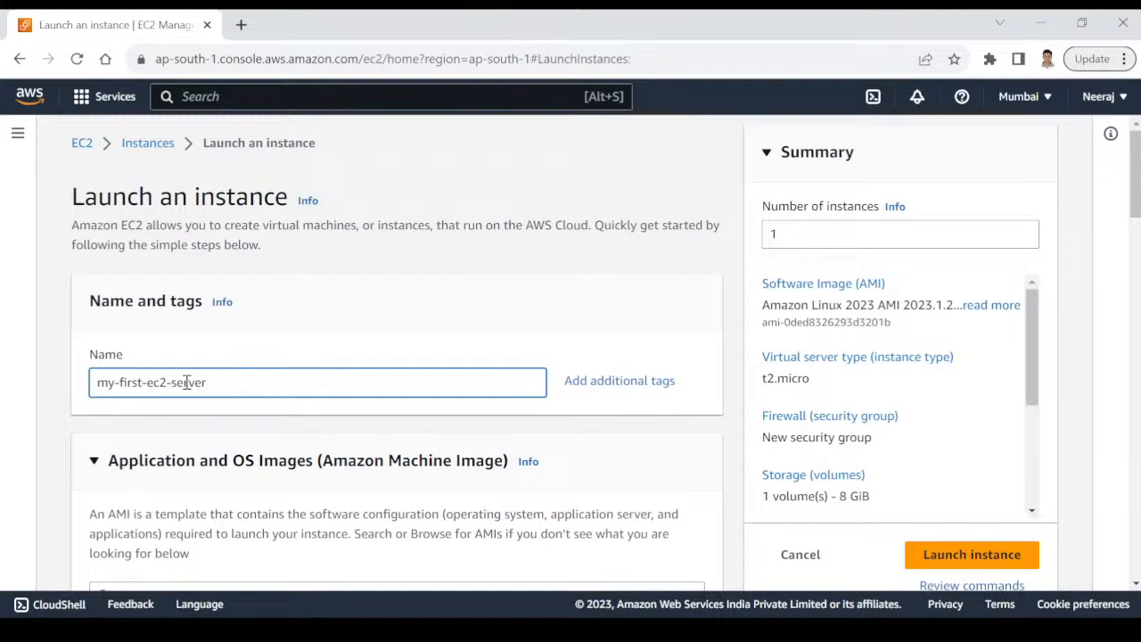
scroll(241, 306, "down", 3)
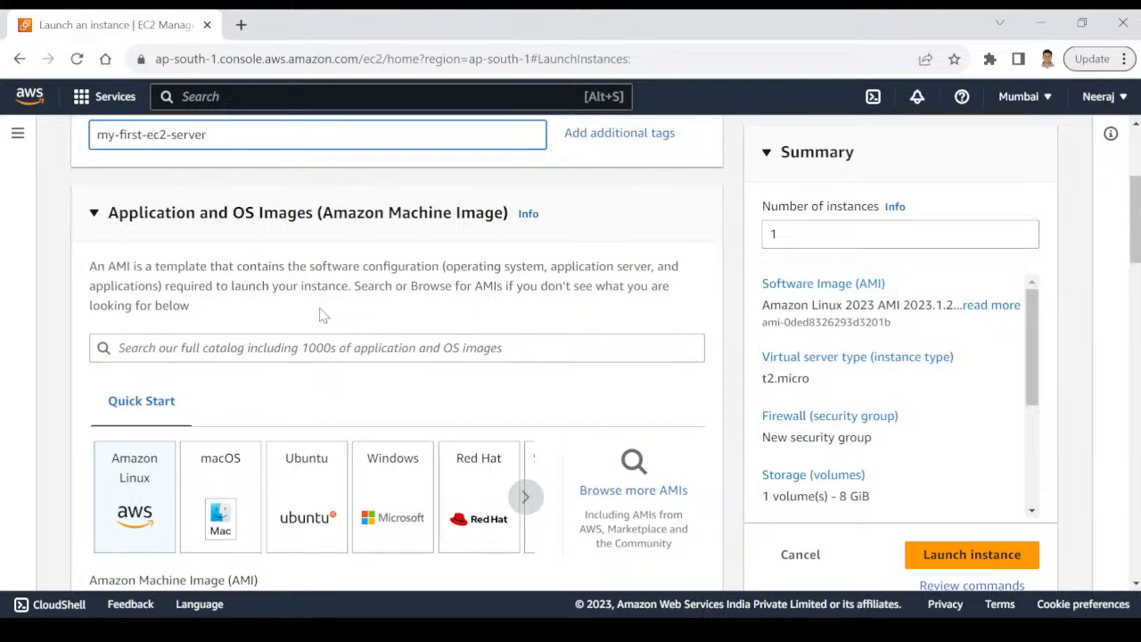
Browse the macOS, Ubuntu, Windows and Red Hat images, then return to Amazon Linux 2023
scroll(323, 315, "down", 2)
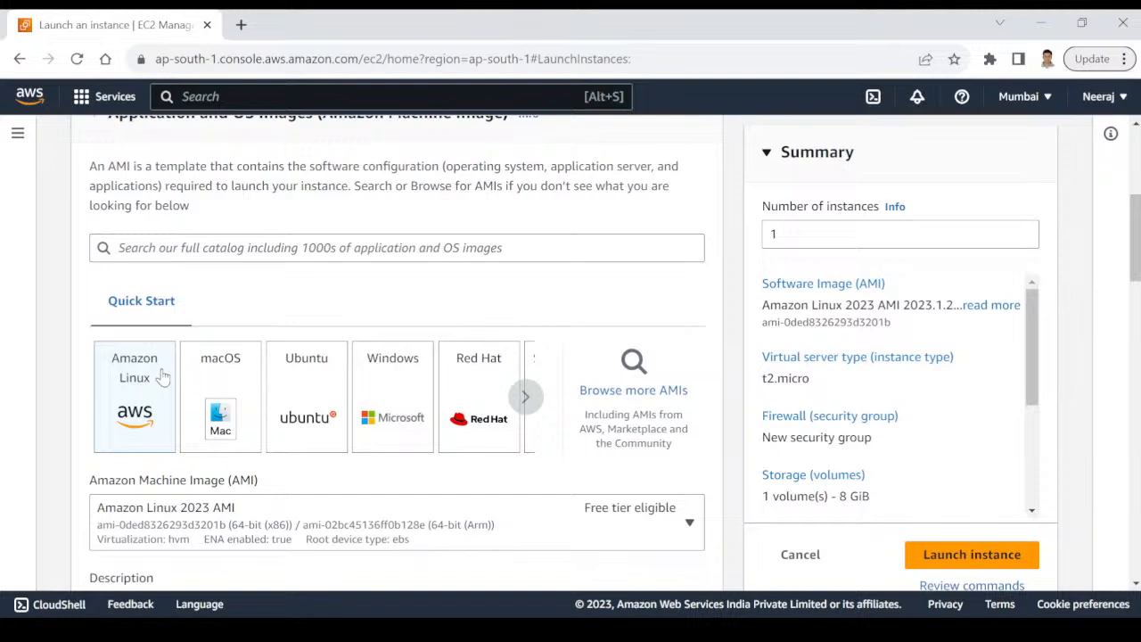
left_click(220, 383)
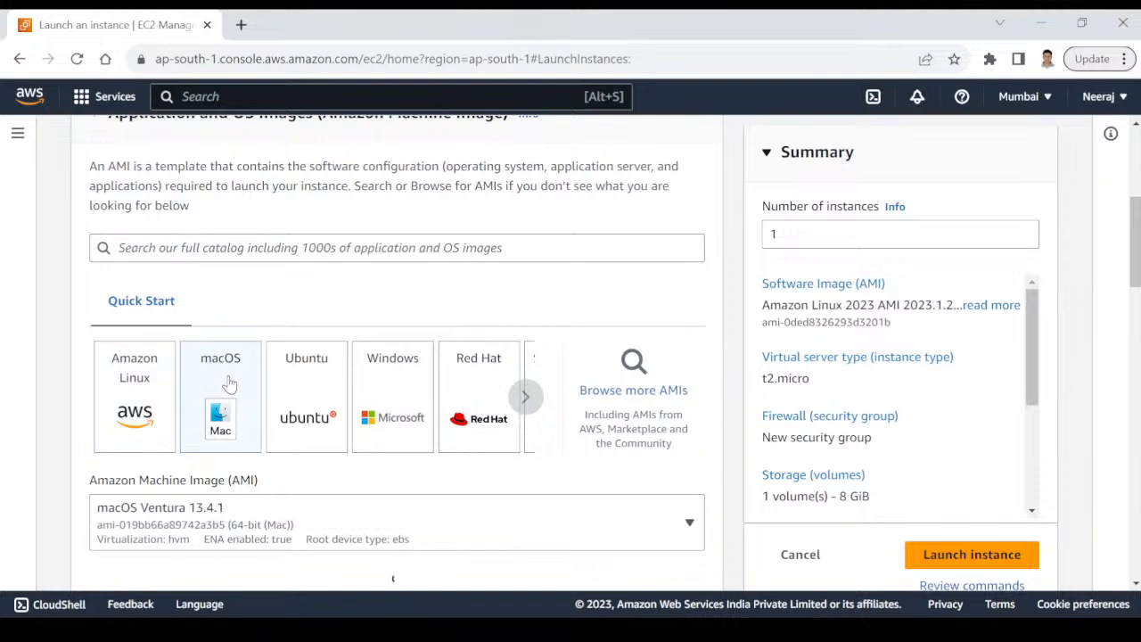
left_click(306, 385)
left_click(383, 386)
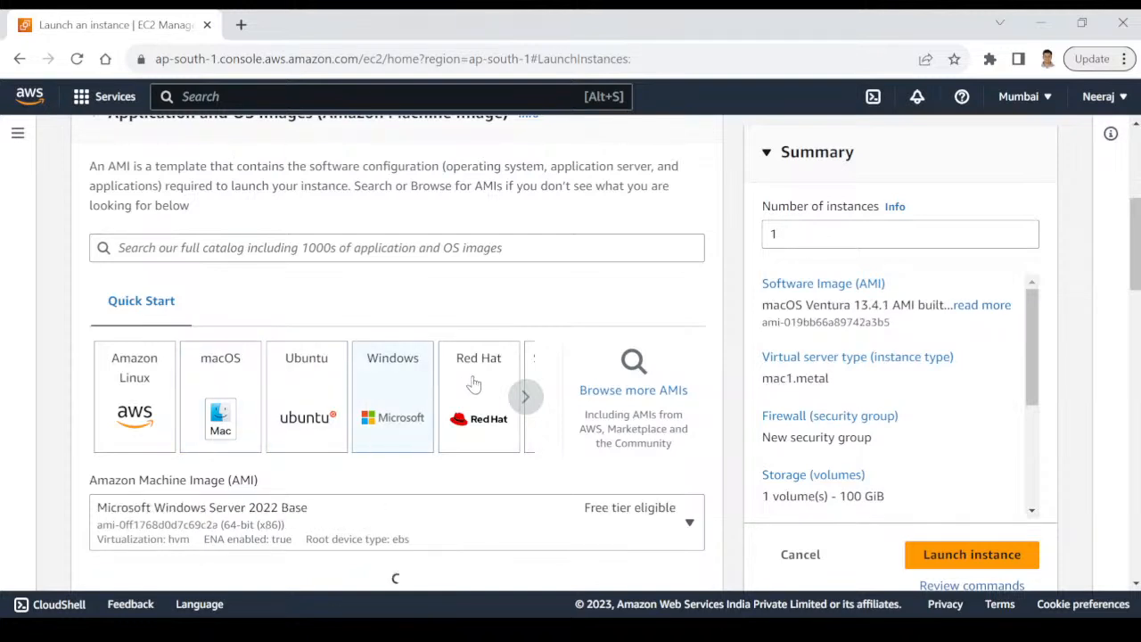
left_click(472, 384)
left_click(525, 397)
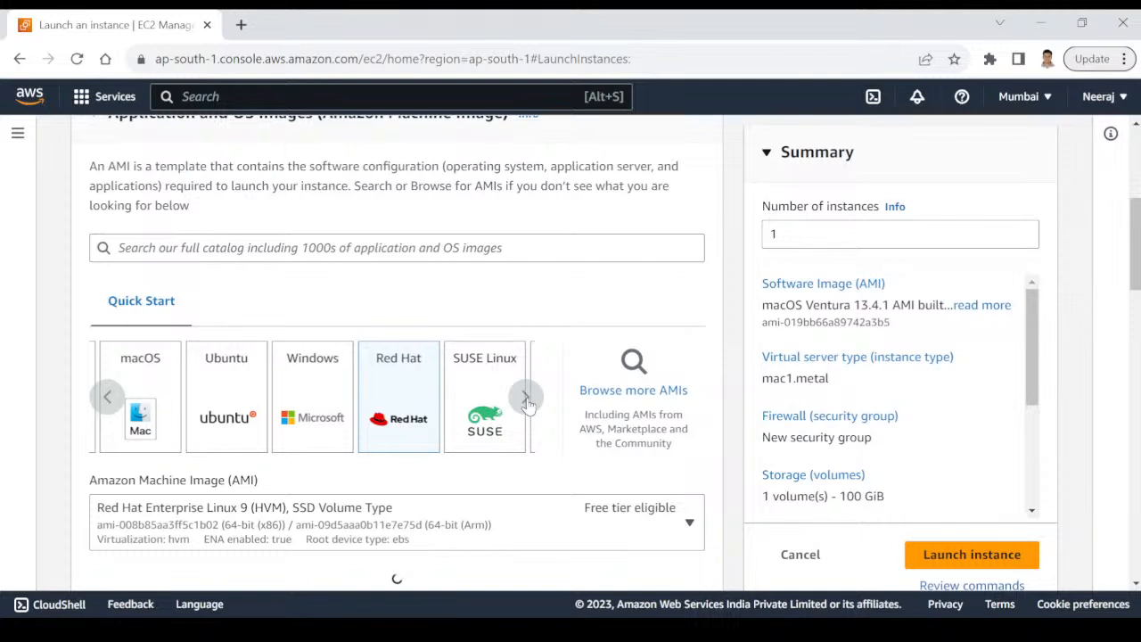
left_click(526, 399)
left_click(111, 398)
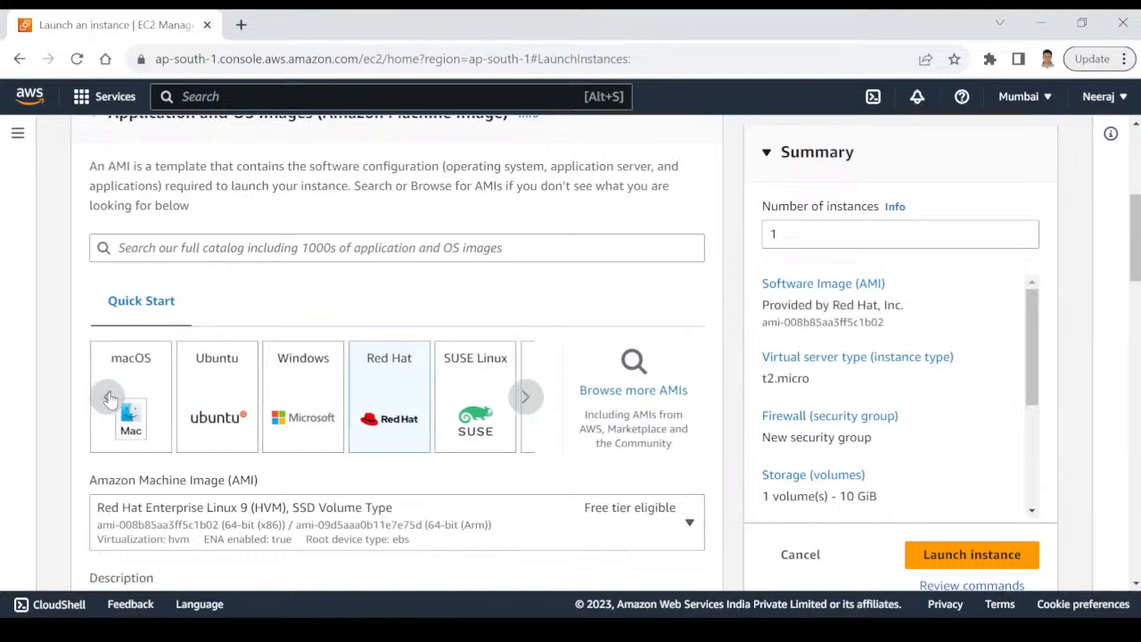
left_click(110, 397)
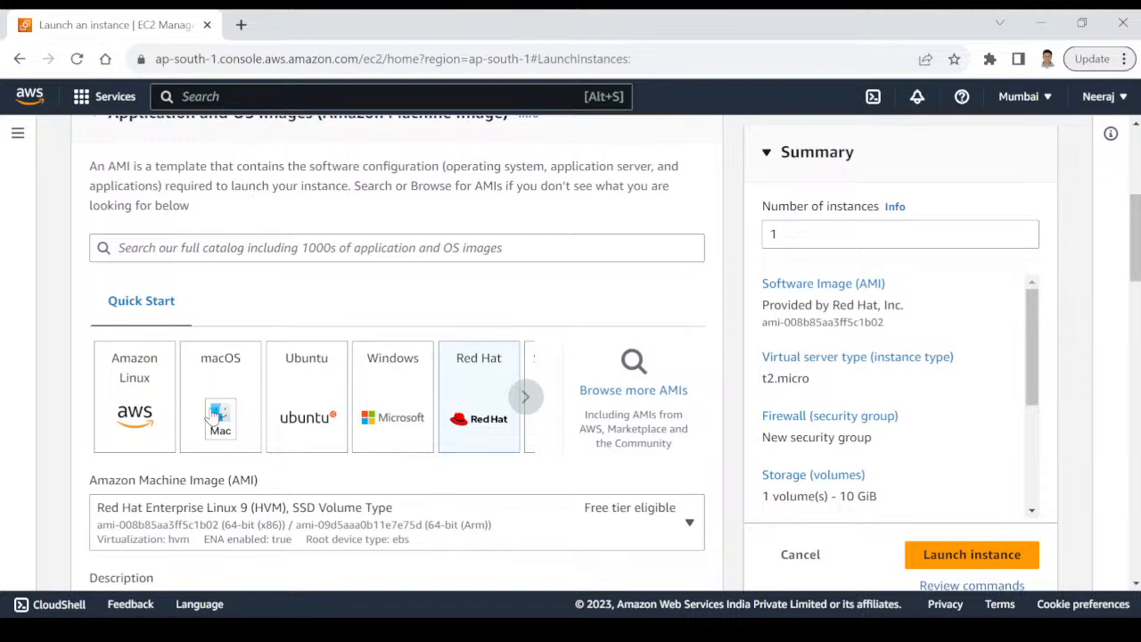
left_click(150, 389)
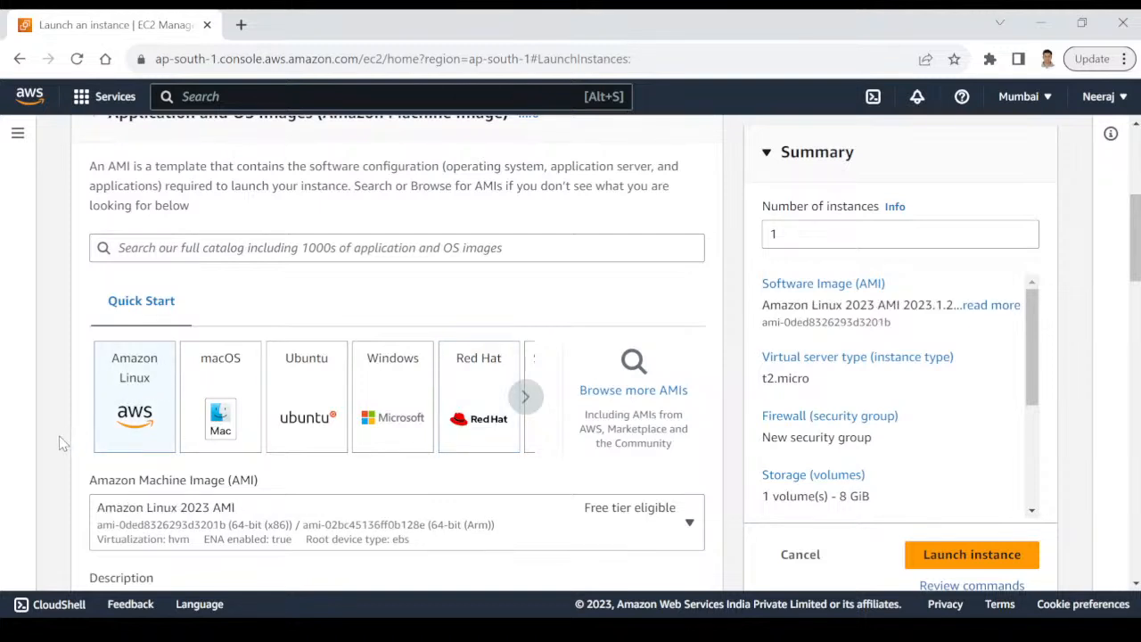
scroll(61, 442, "down", 3)
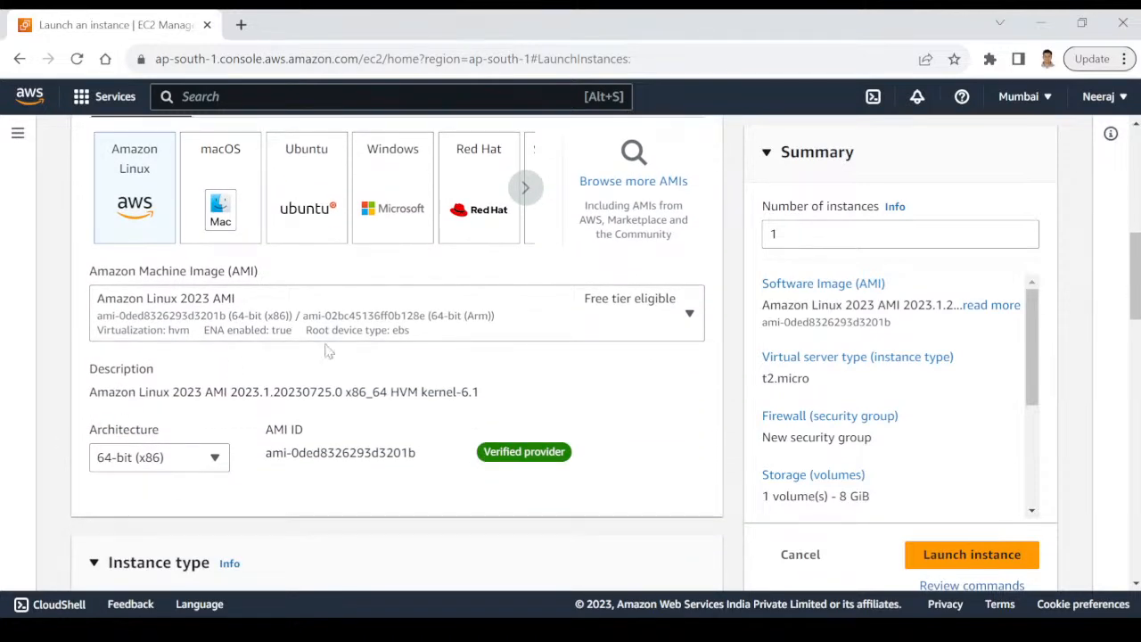
left_click(658, 315)
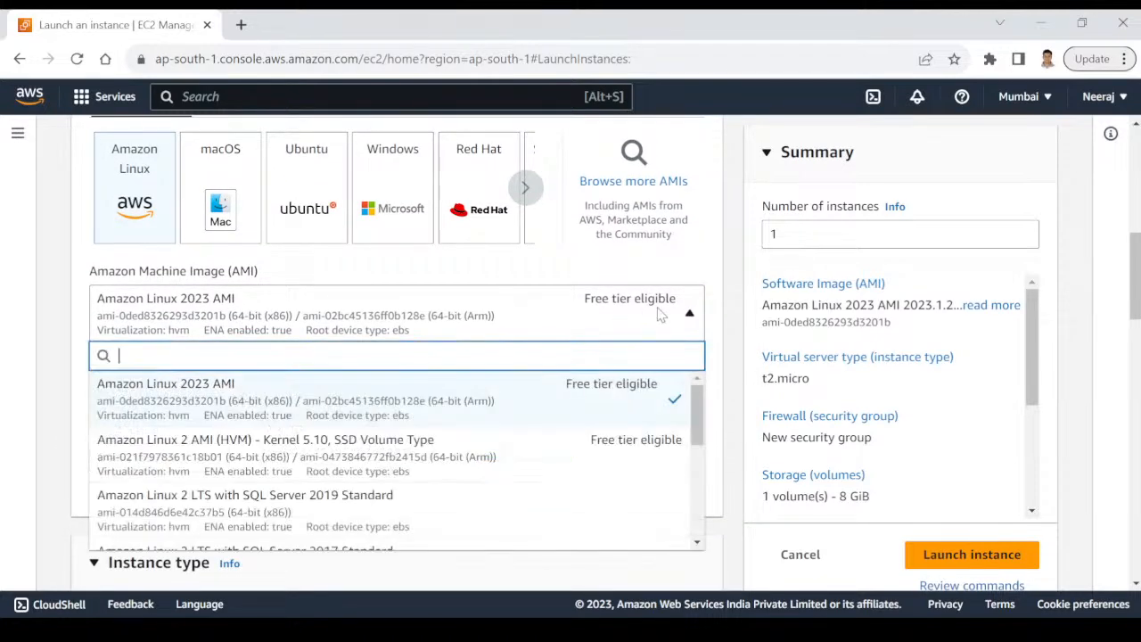
scroll(532, 507, "down", 3)
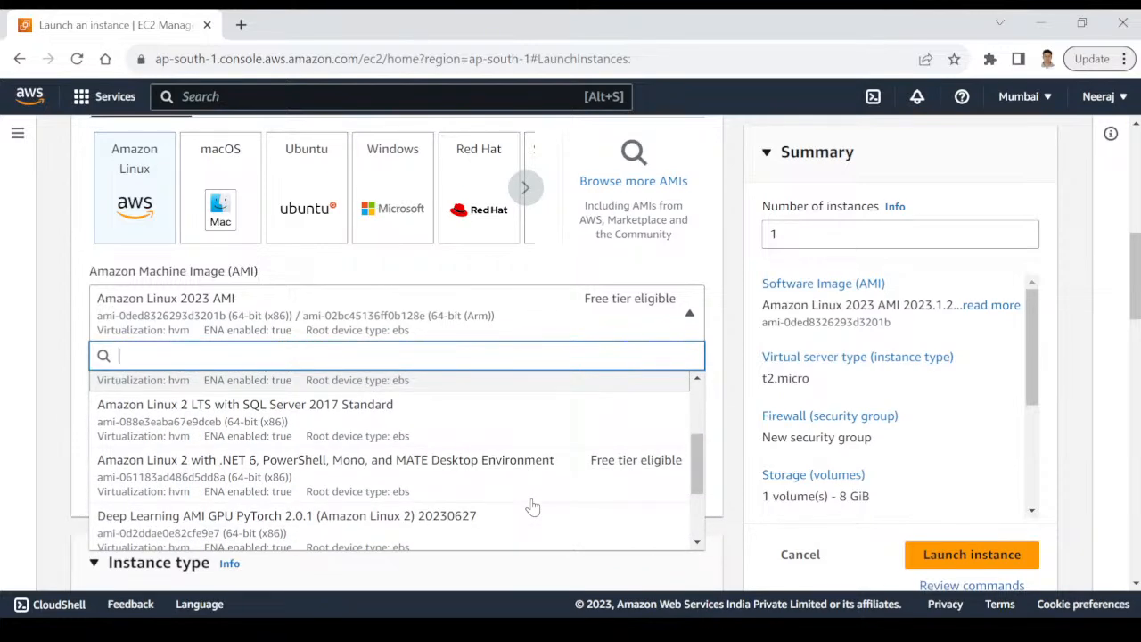
scroll(533, 507, "up", 3)
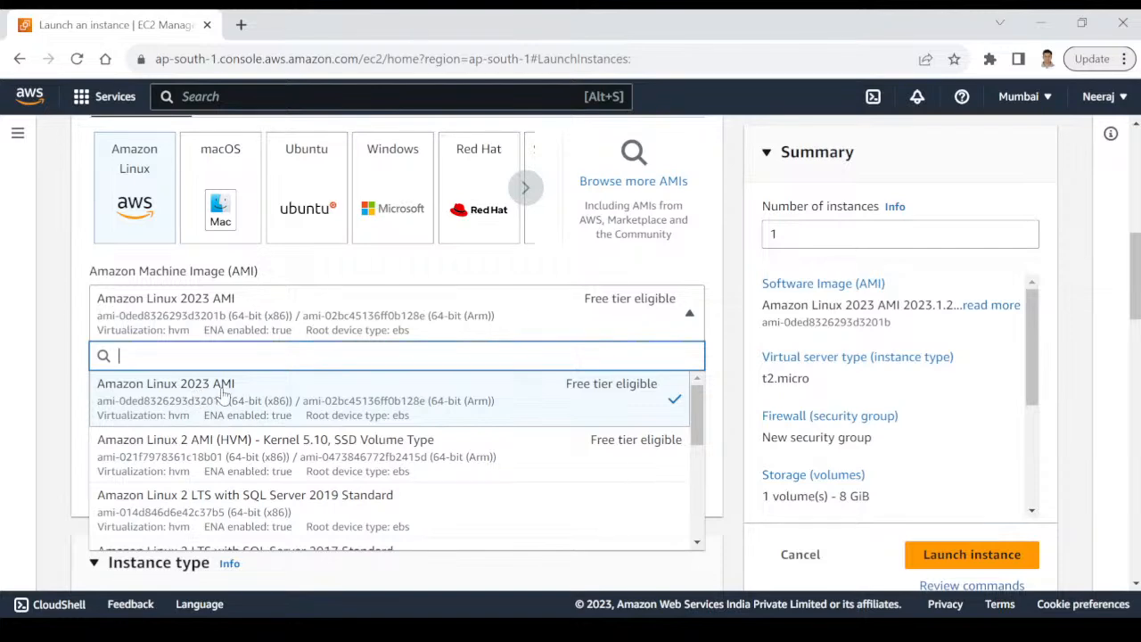
left_click(54, 404)
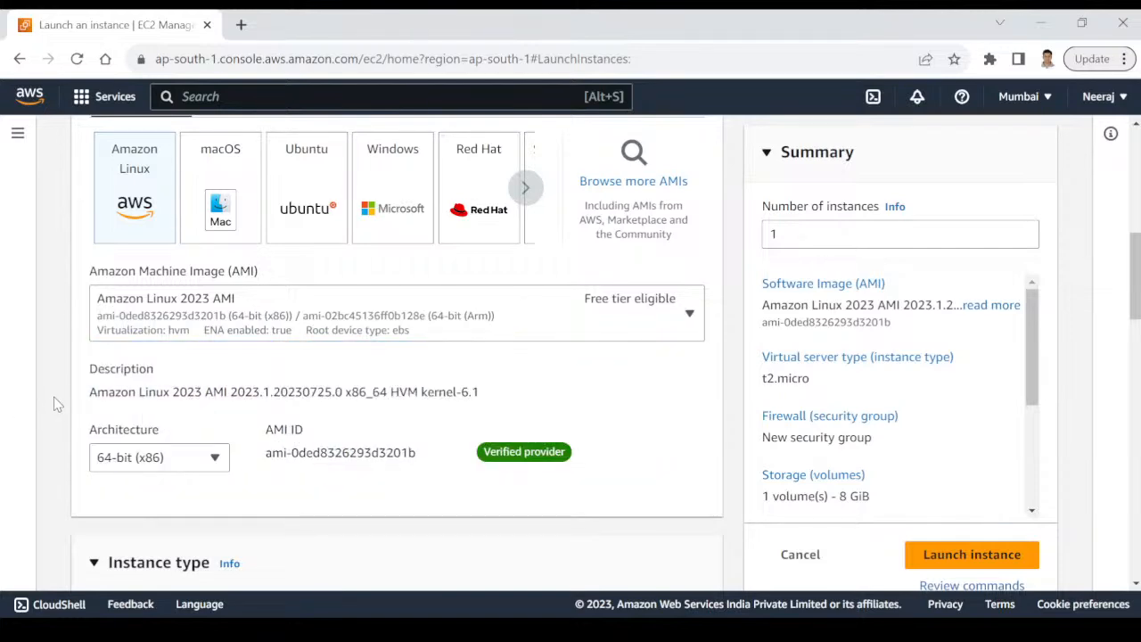
scroll(53, 404, "down", 2)
scroll(53, 403, "down", 2)
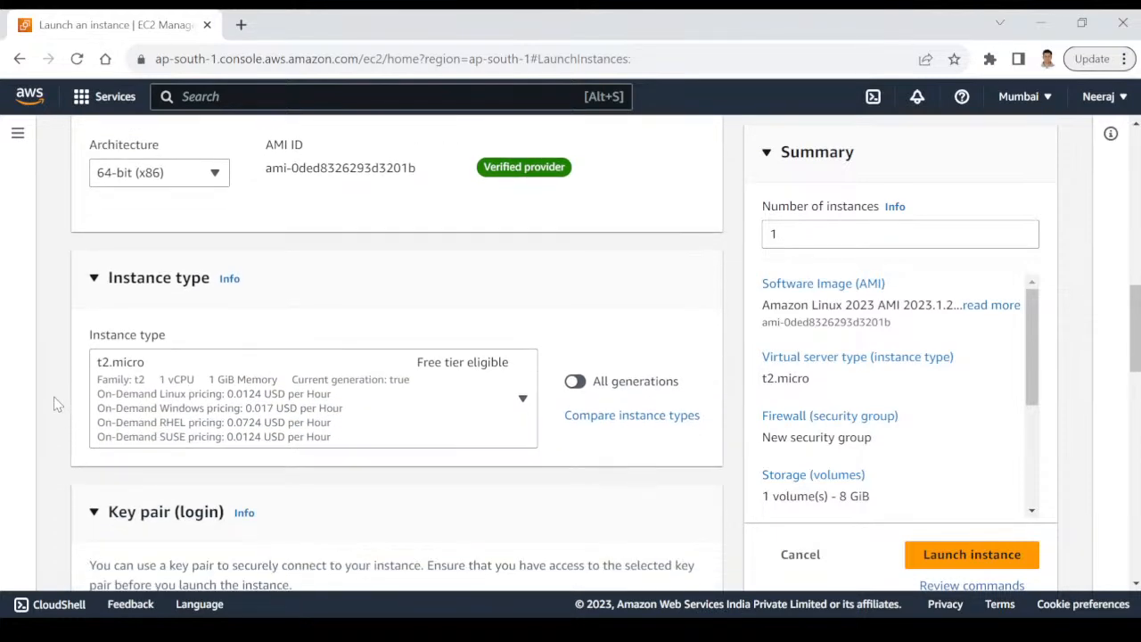
scroll(54, 404, "down", 1)
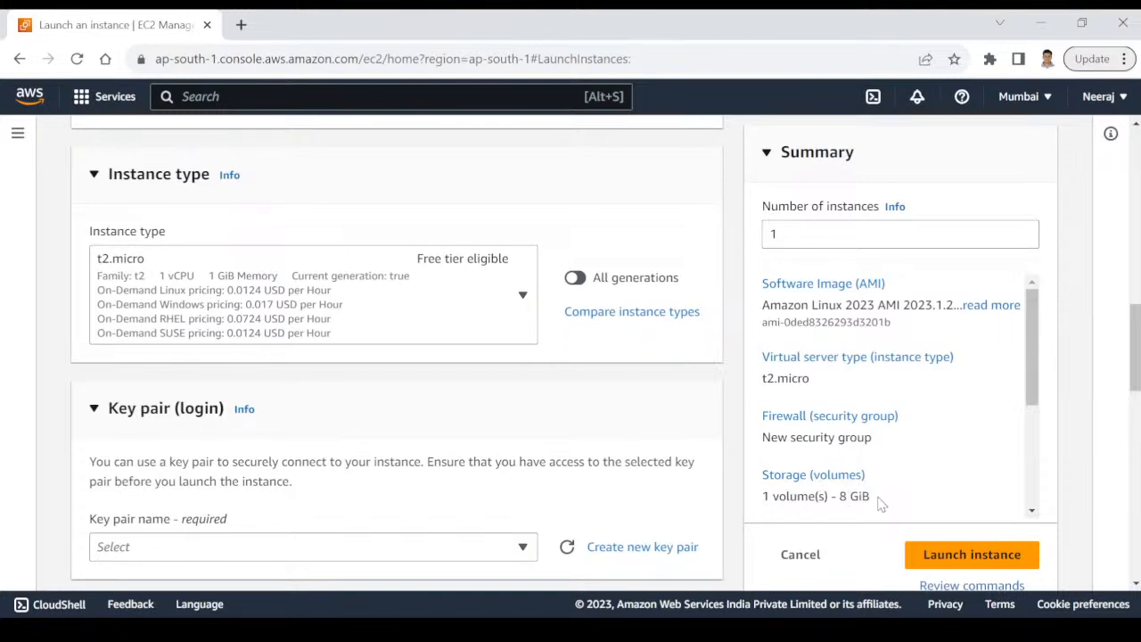
left_click_drag(869, 496, 836, 501)
left_click(523, 297)
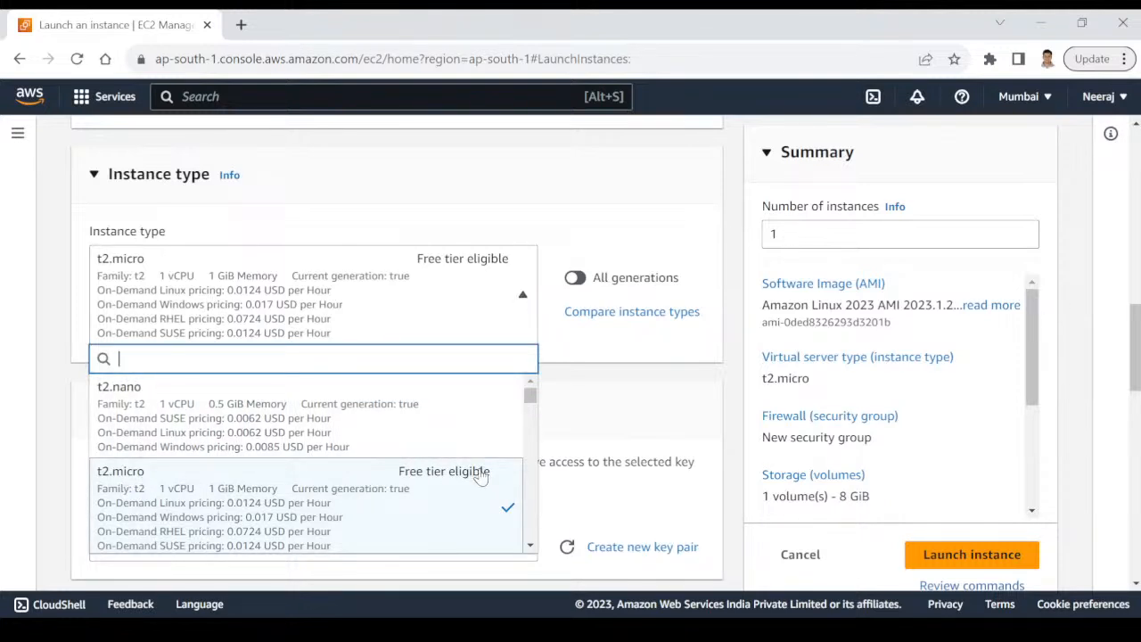
scroll(359, 500, "down", 1)
scroll(360, 499, "down", 3)
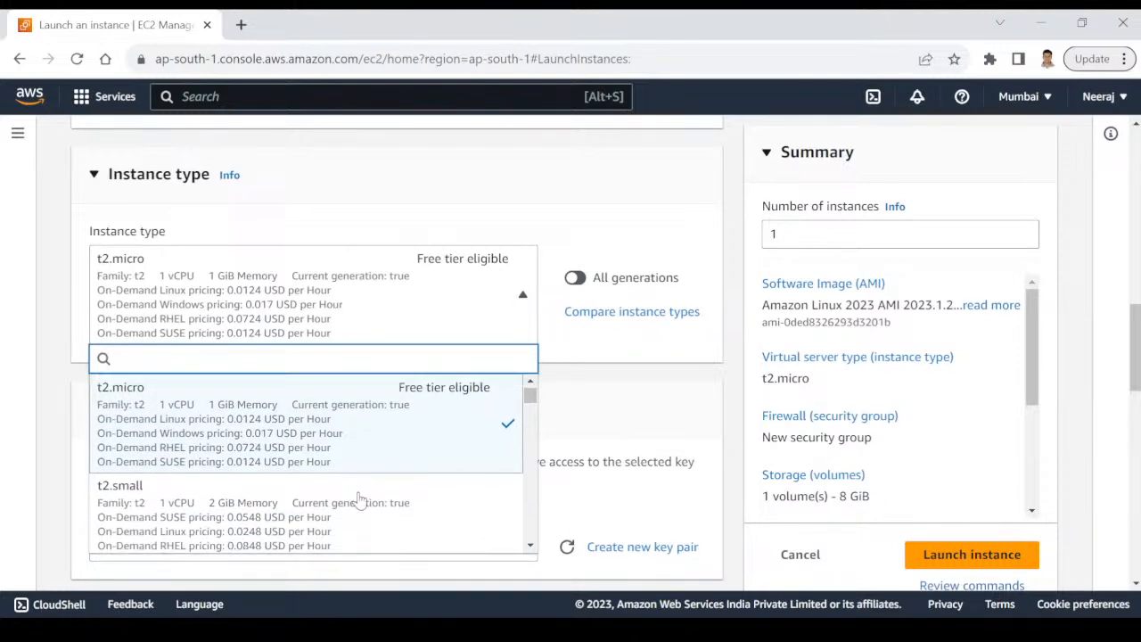
scroll(359, 499, "down", 2)
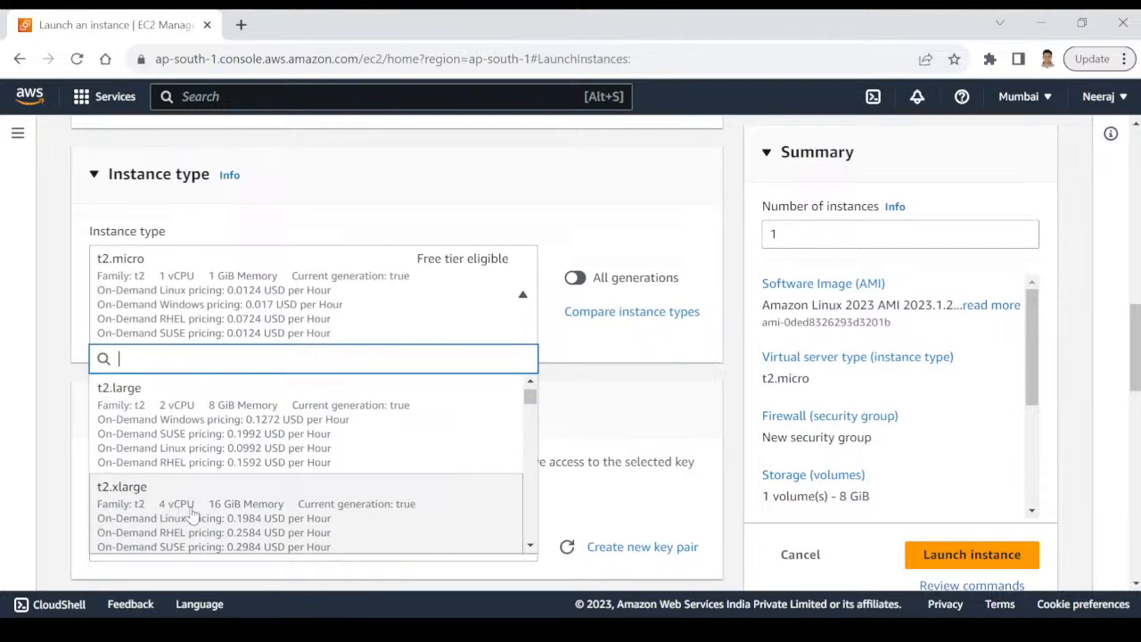
scroll(263, 509, "down", 5)
scroll(263, 508, "up", 7)
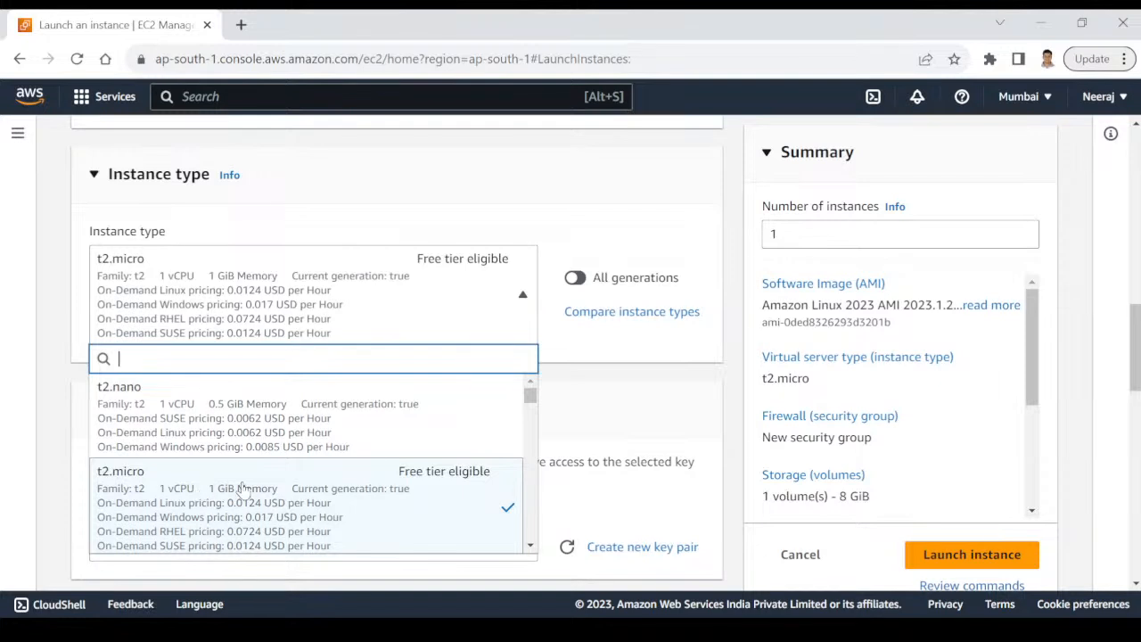
left_click(277, 488)
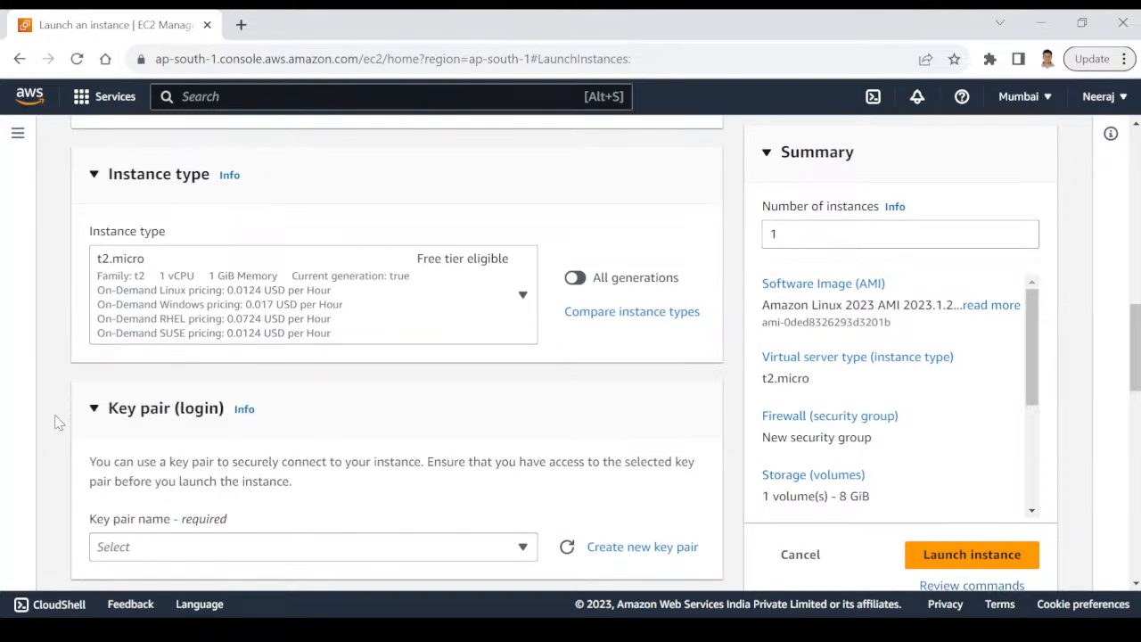
Check the existing key pair list, close it without choosing one, and start creating a new key pair
scroll(56, 423, "down", 3)
scroll(55, 423, "down", 1)
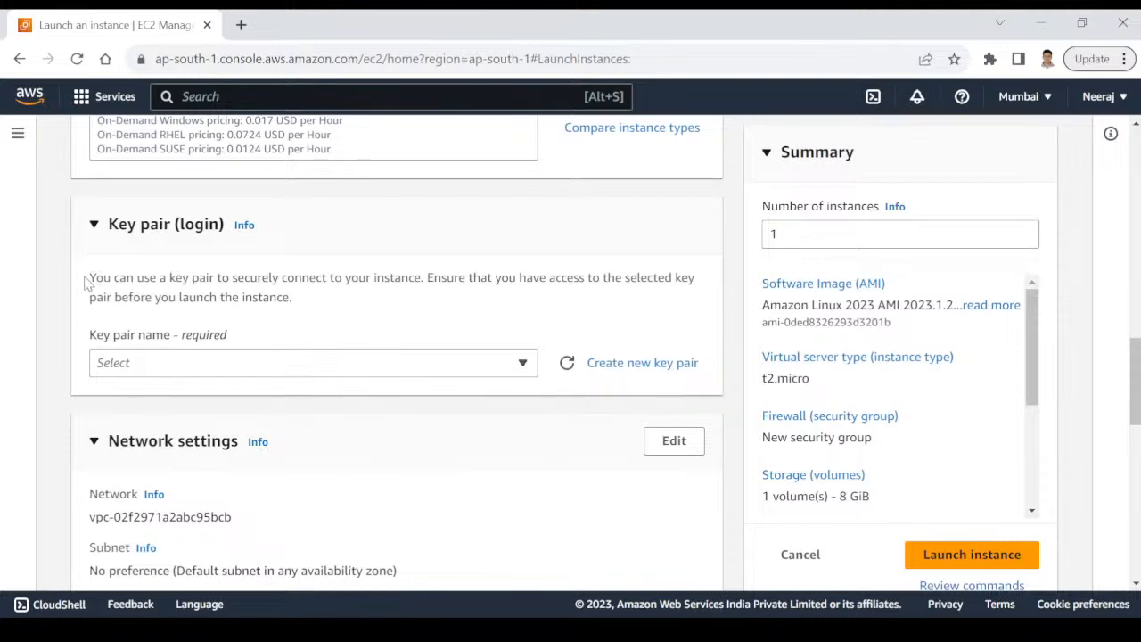
left_click_drag(85, 283, 416, 273)
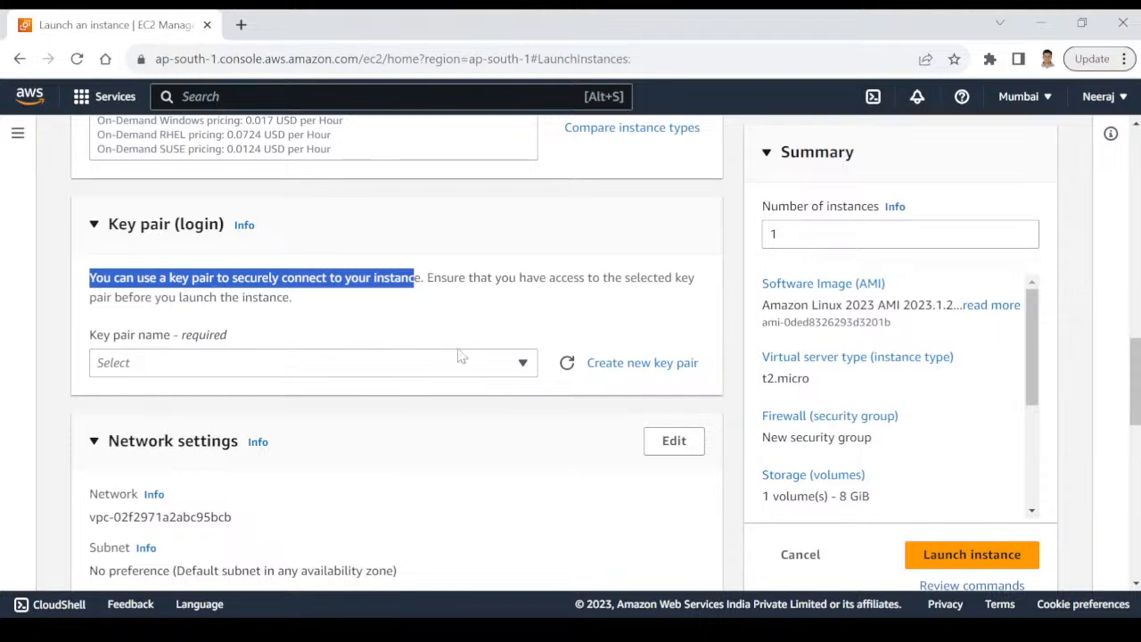
left_click(521, 366)
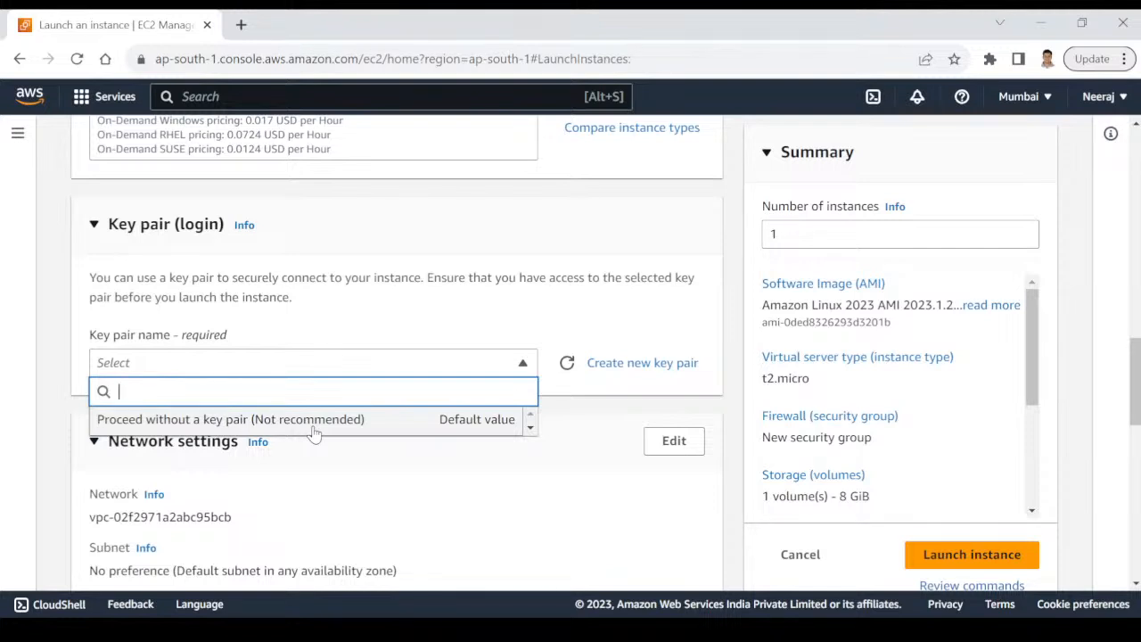
left_click(570, 311)
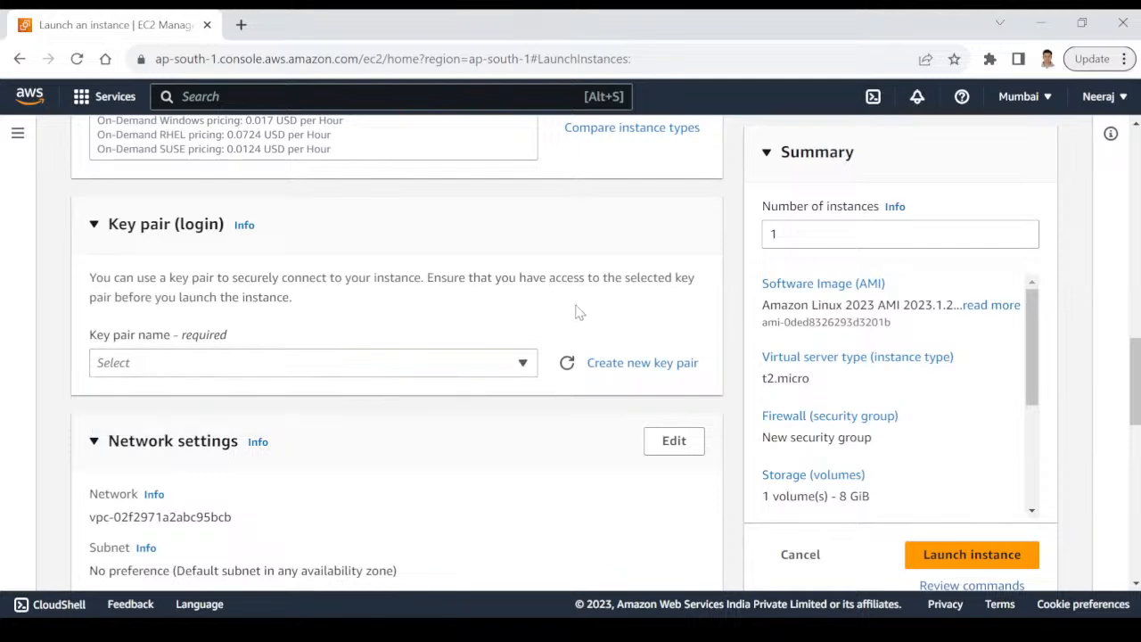
left_click(634, 363)
Create the RSA key pair 'my-test-key-pair' in .ppk format and download its key file
left_click(378, 245)
type("m")
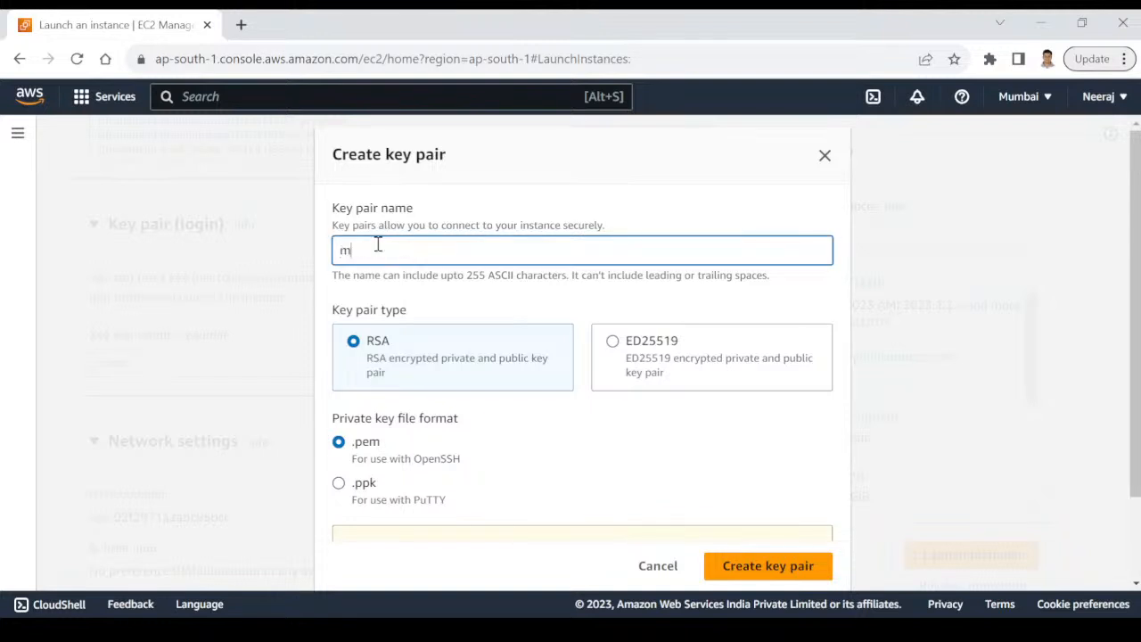
type("y-test-key-pair")
scroll(433, 402, "down", 1)
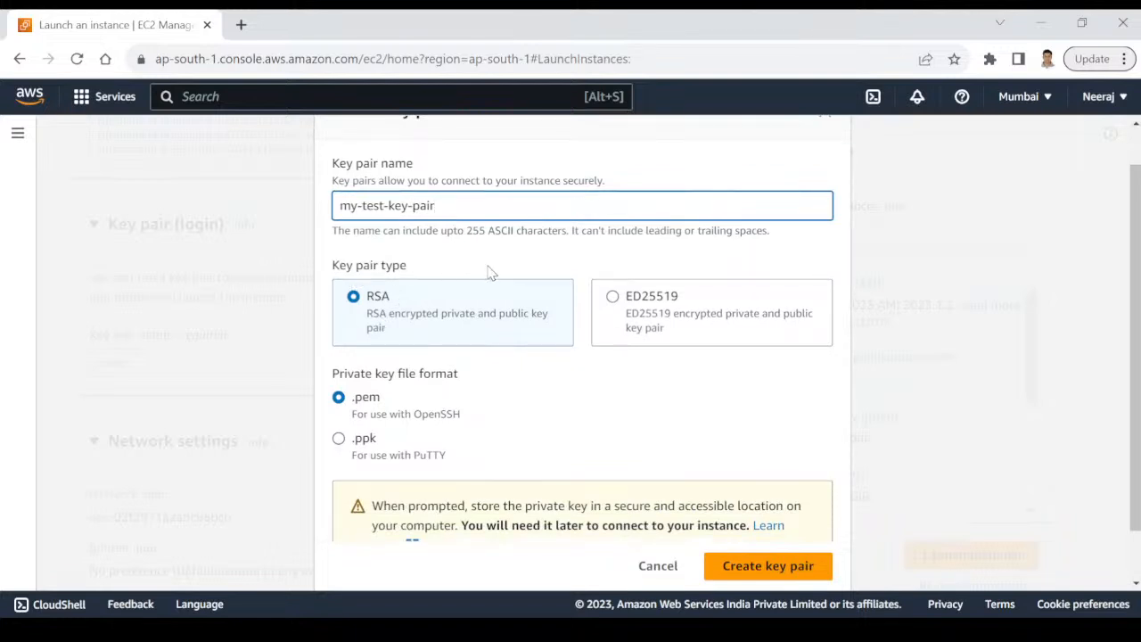
scroll(527, 444, "down", 1)
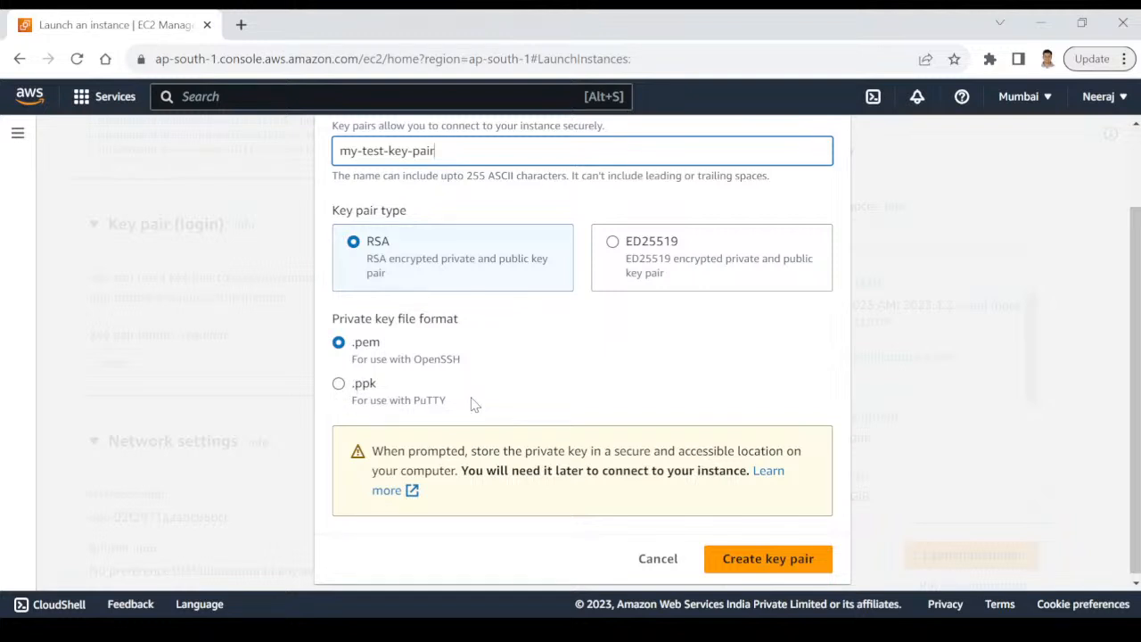
left_click(339, 388)
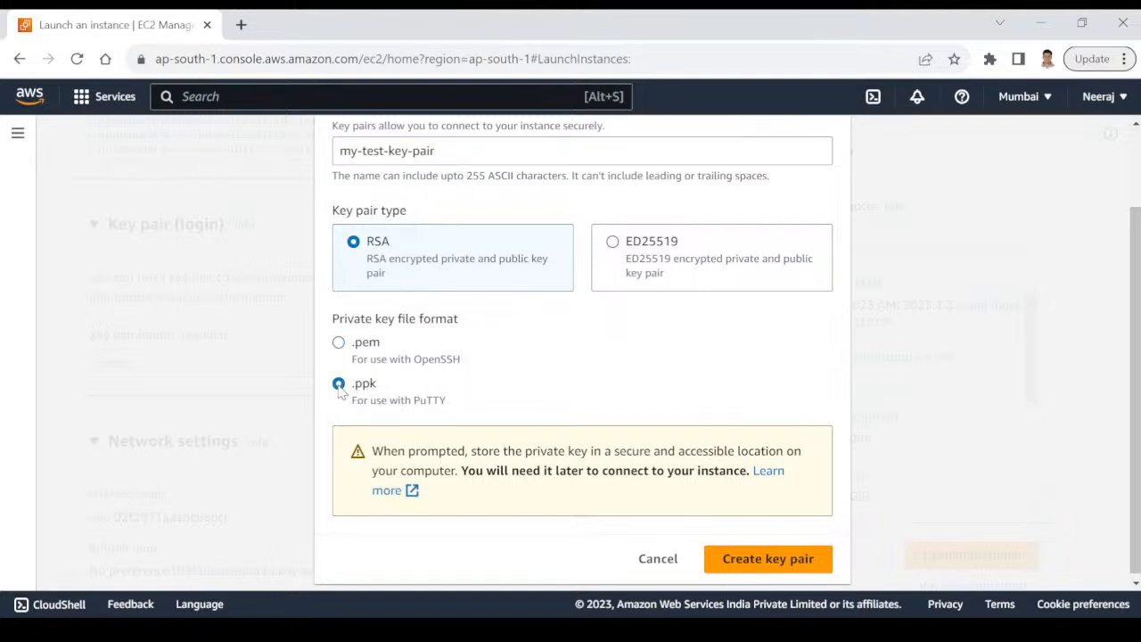
left_click(749, 564)
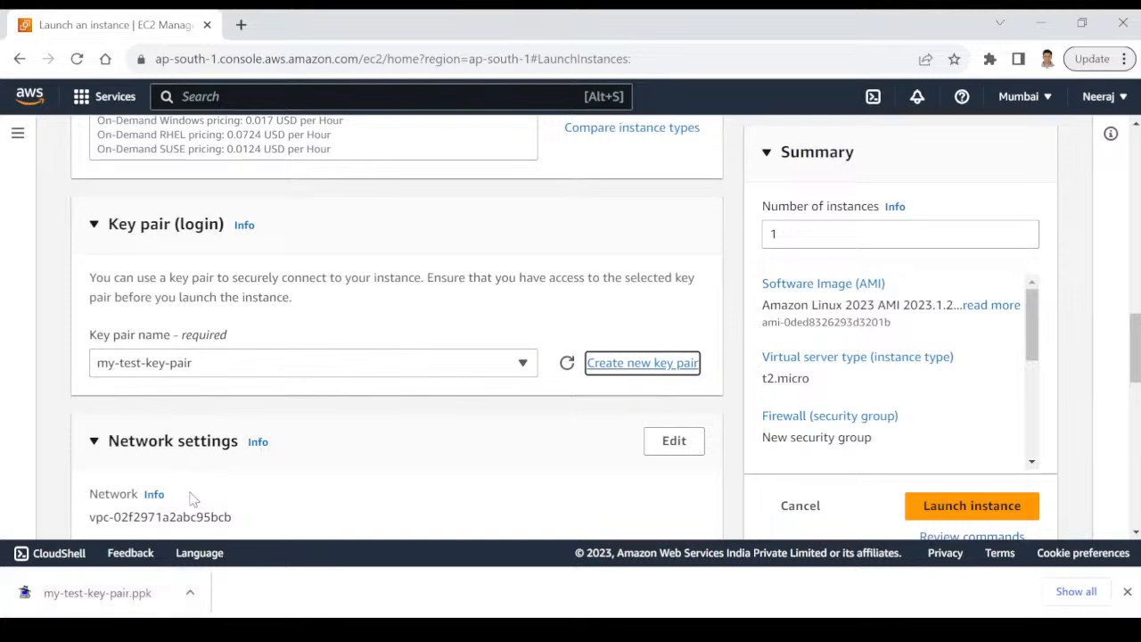
scroll(354, 251, "up", 2)
scroll(354, 251, "up", 2)
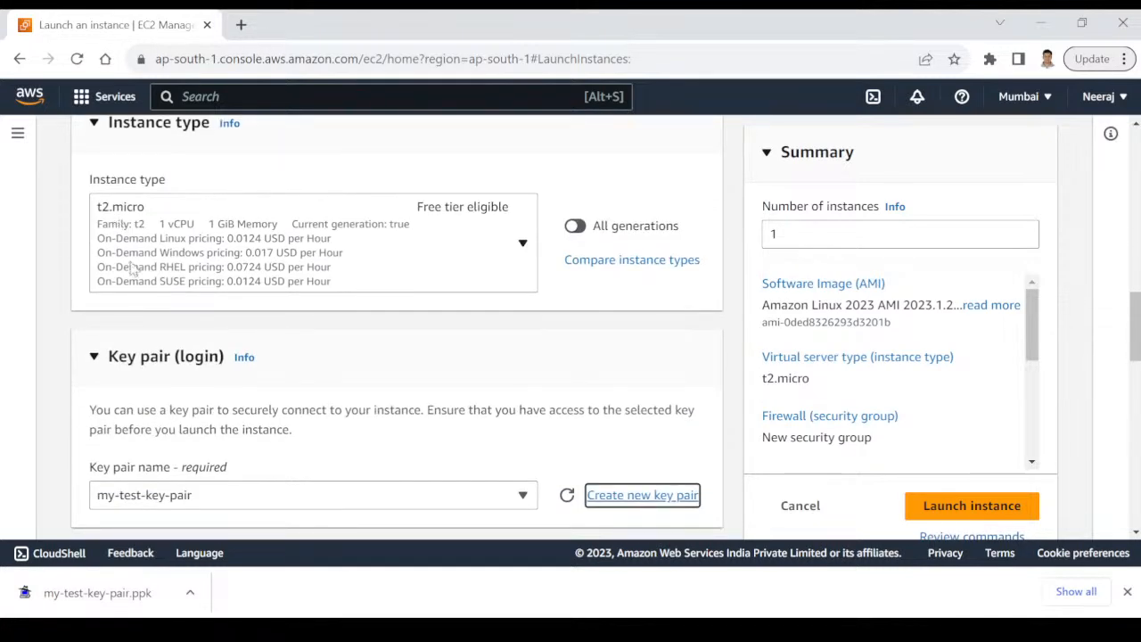
scroll(420, 279, "down", 2)
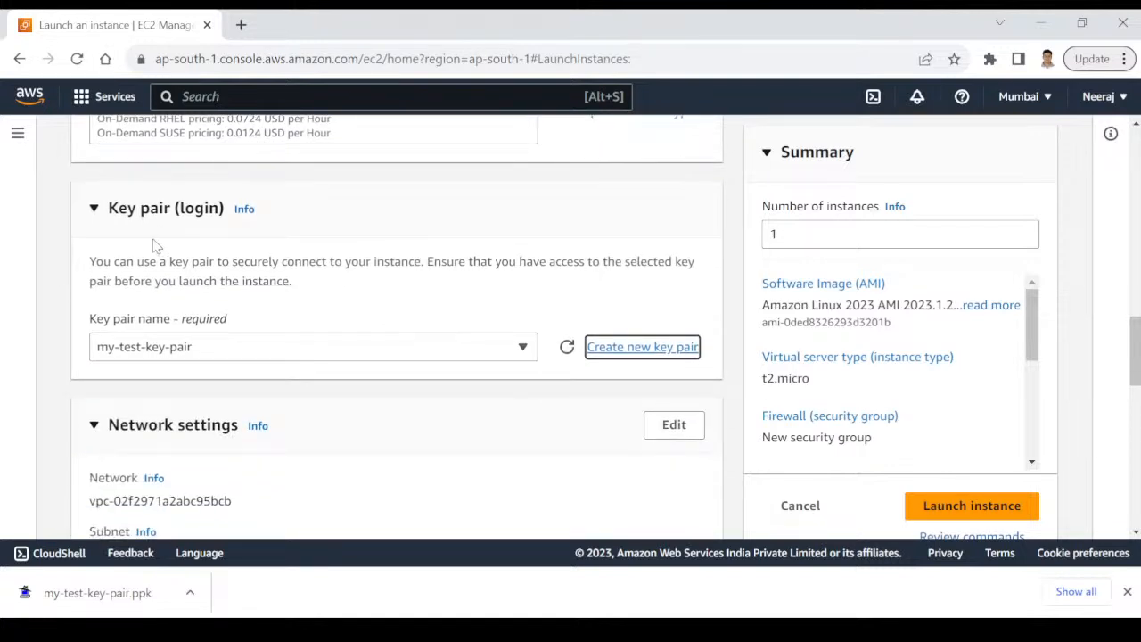
scroll(380, 347, "down", 1)
scroll(314, 374, "down", 1)
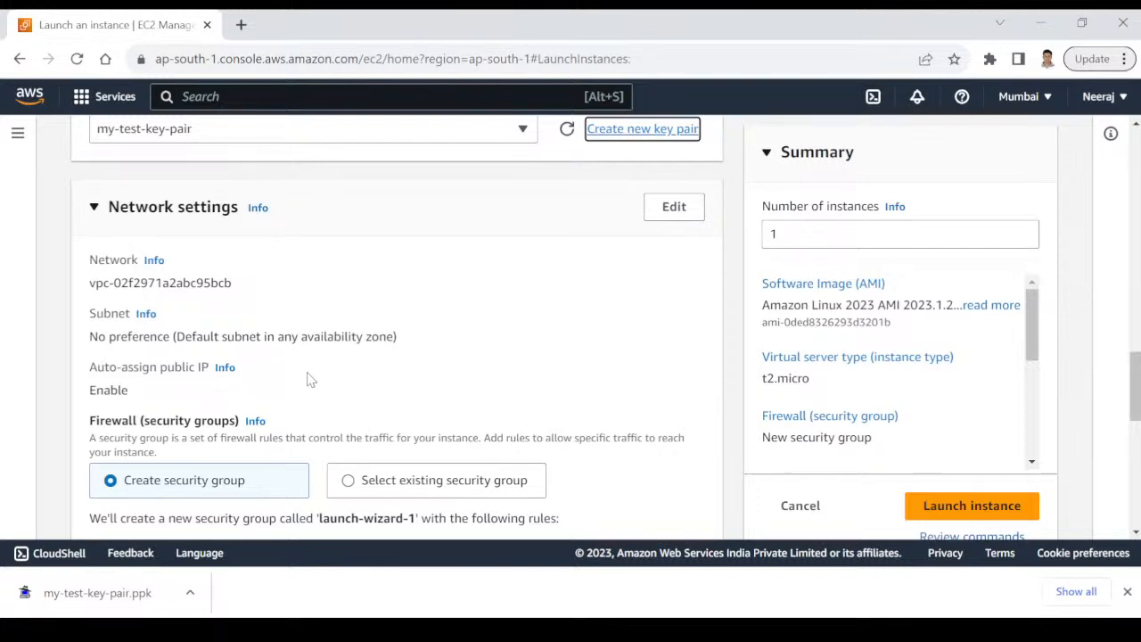
scroll(310, 379, "down", 1)
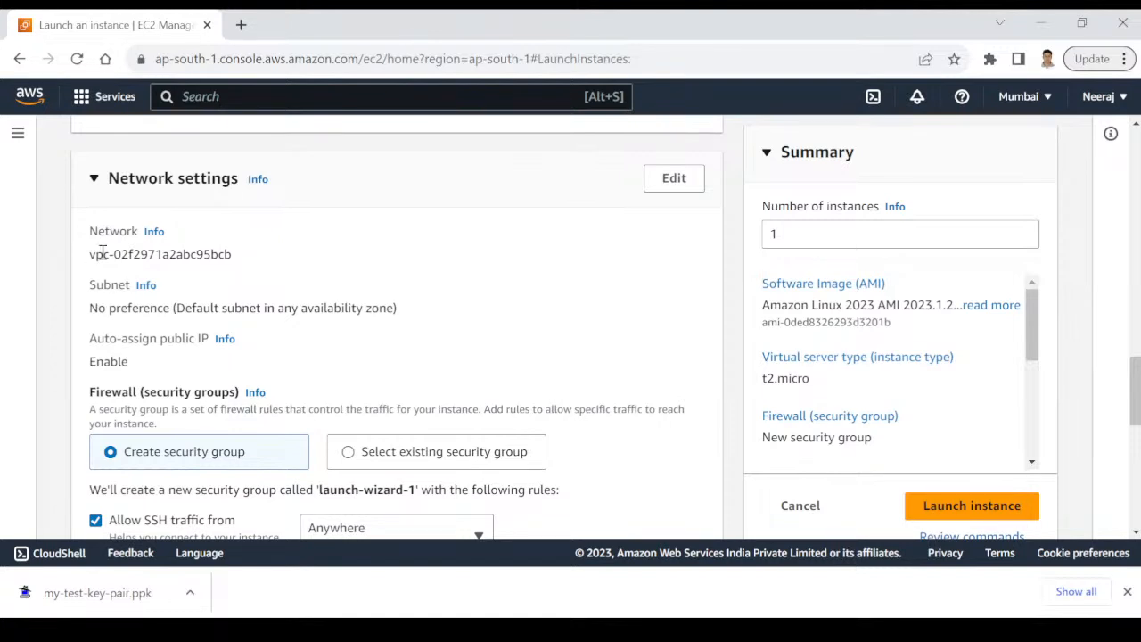
scroll(241, 332, "down", 1)
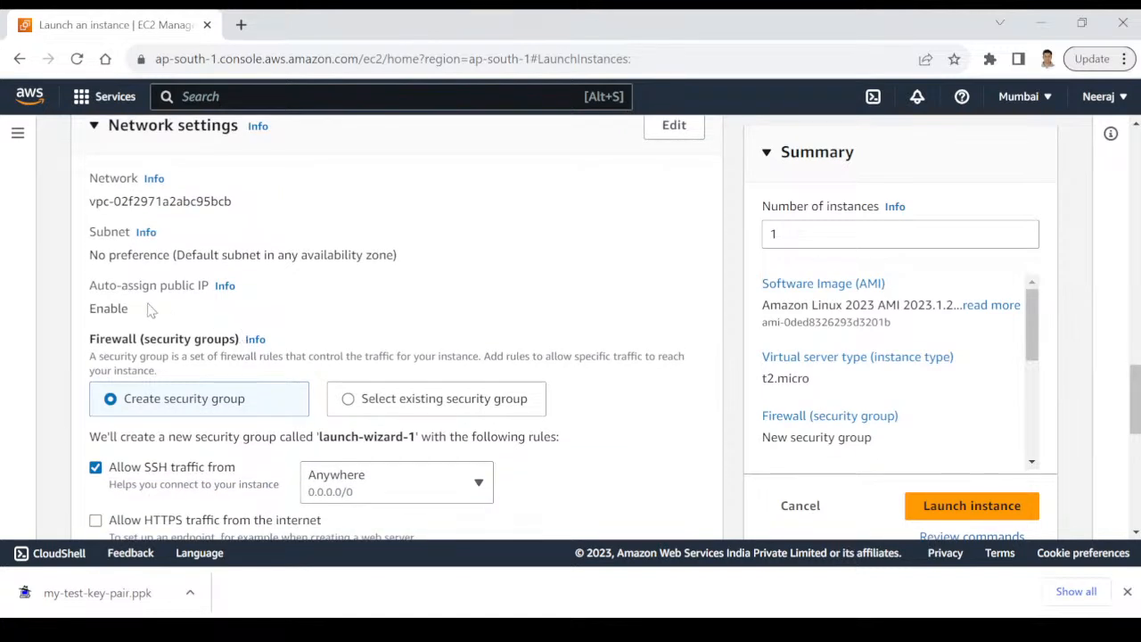
left_click_drag(90, 291, 191, 287)
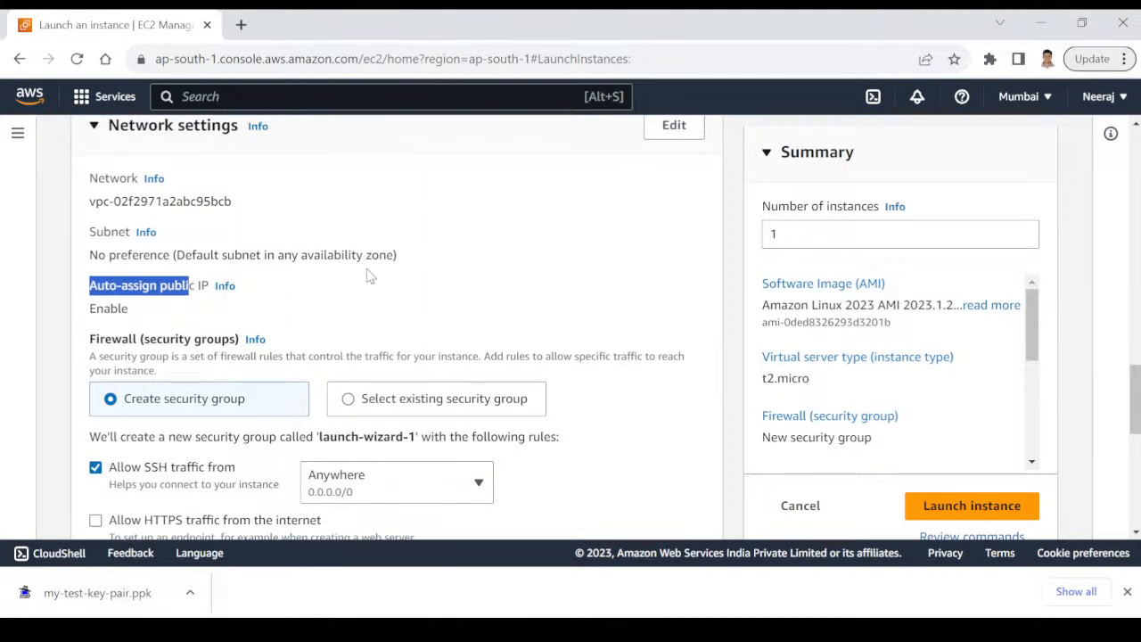
scroll(496, 217, "up", 1)
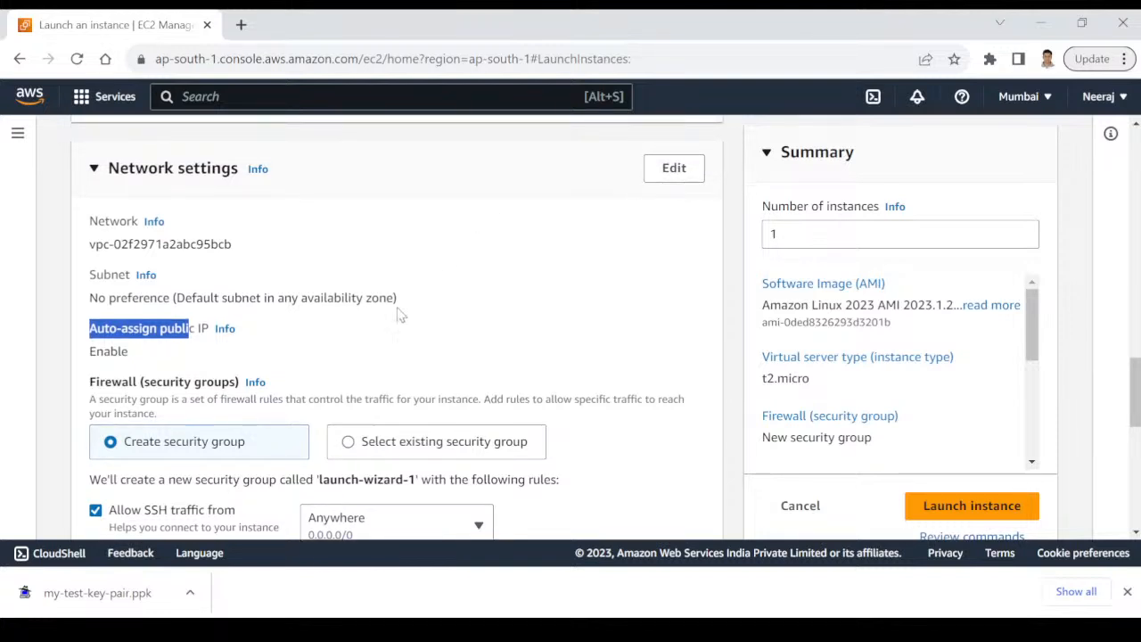
scroll(304, 339, "down", 2)
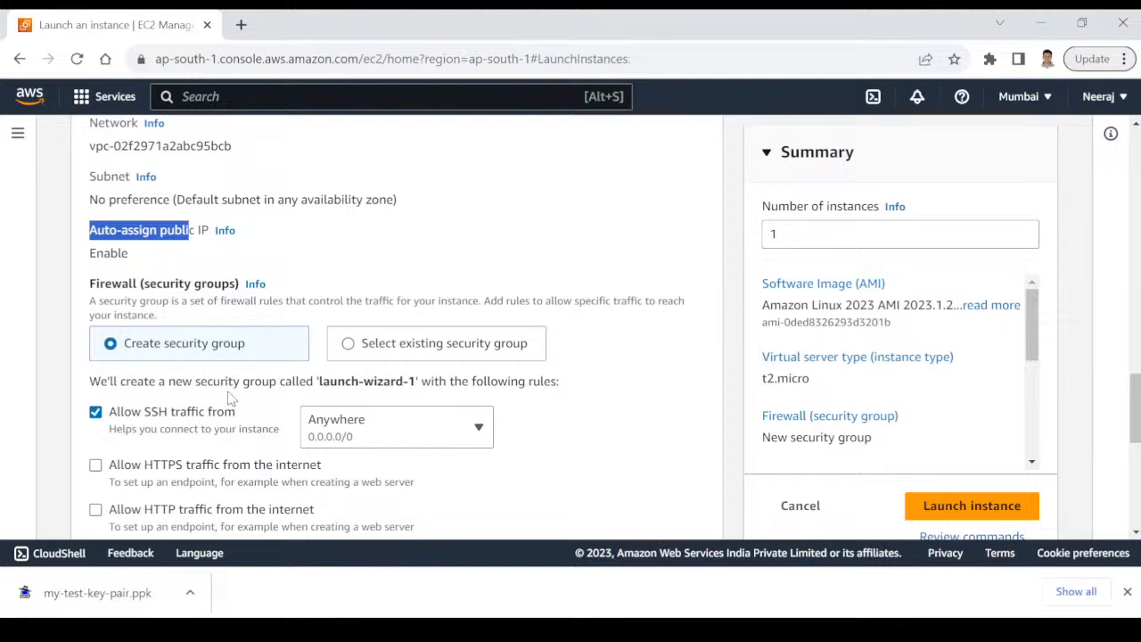
scroll(230, 399, "down", 2)
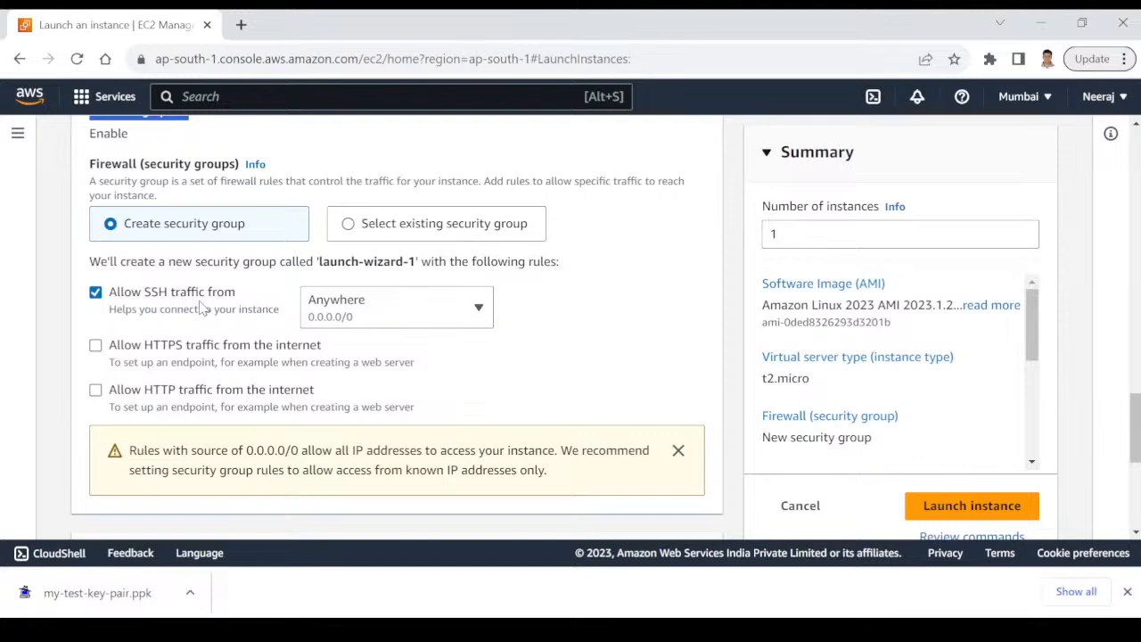
scroll(201, 307, "down", 5)
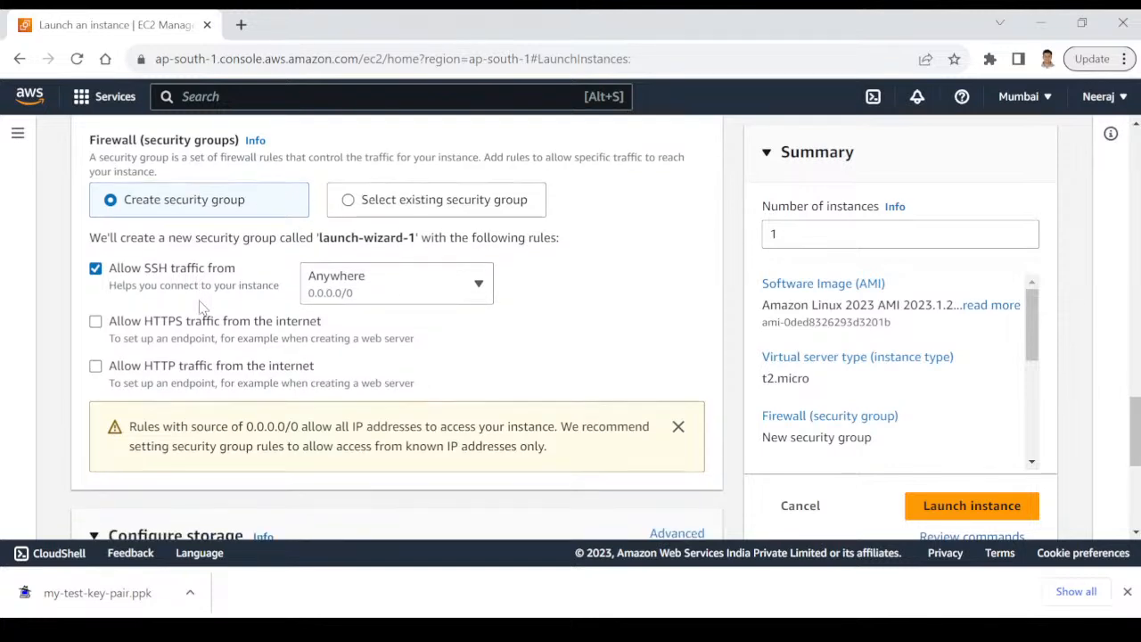
scroll(200, 307, "down", 2)
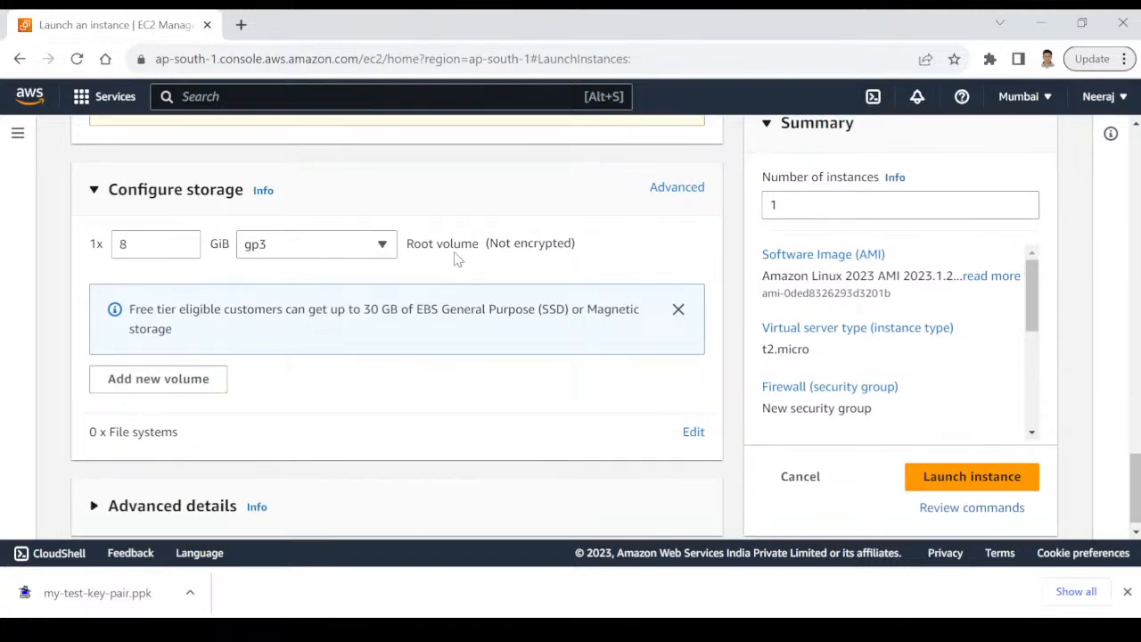
Highlight the 8 GiB gp3 root volume label in Configure storage
left_click_drag(407, 243, 492, 243)
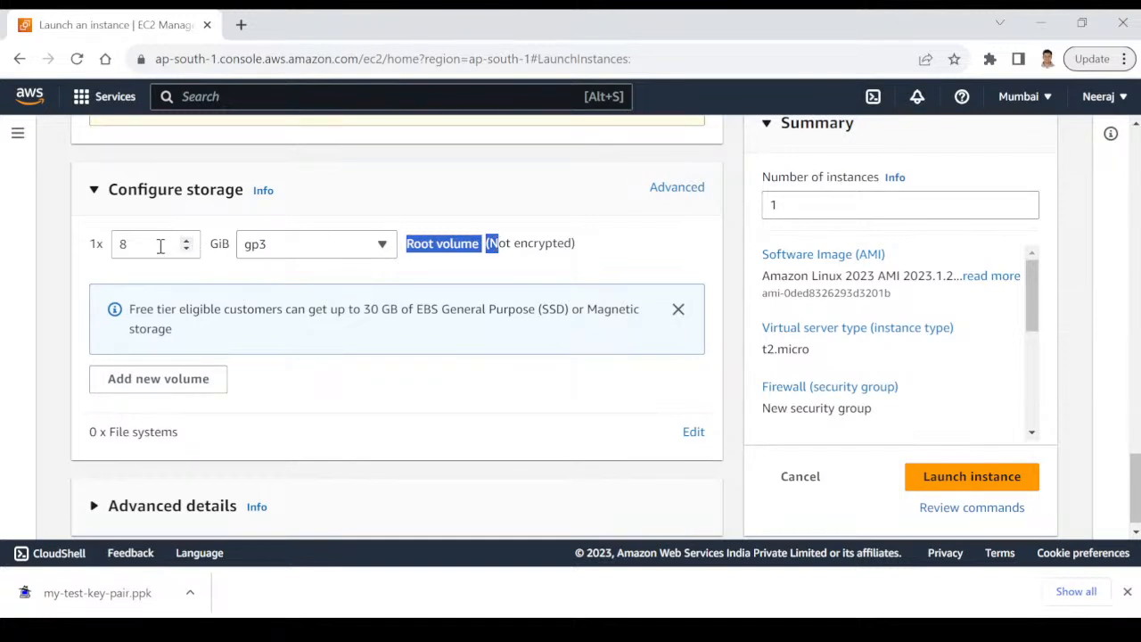
Add a second storage volume and note the free-tier 30 GB storage allowance
left_click(160, 378)
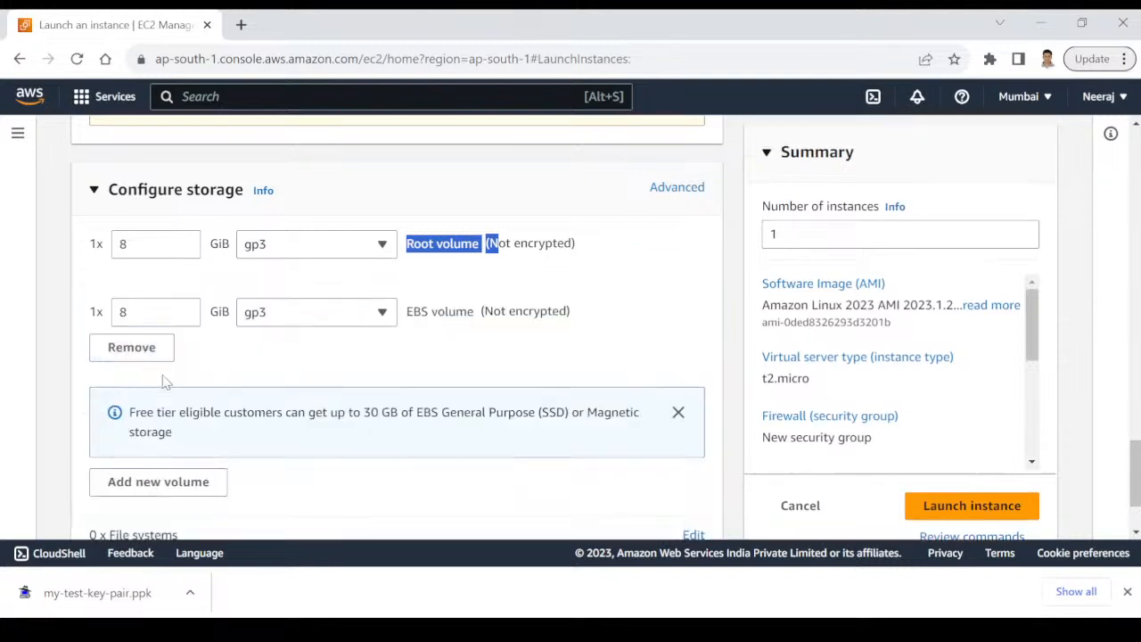
left_click_drag(130, 419, 400, 446)
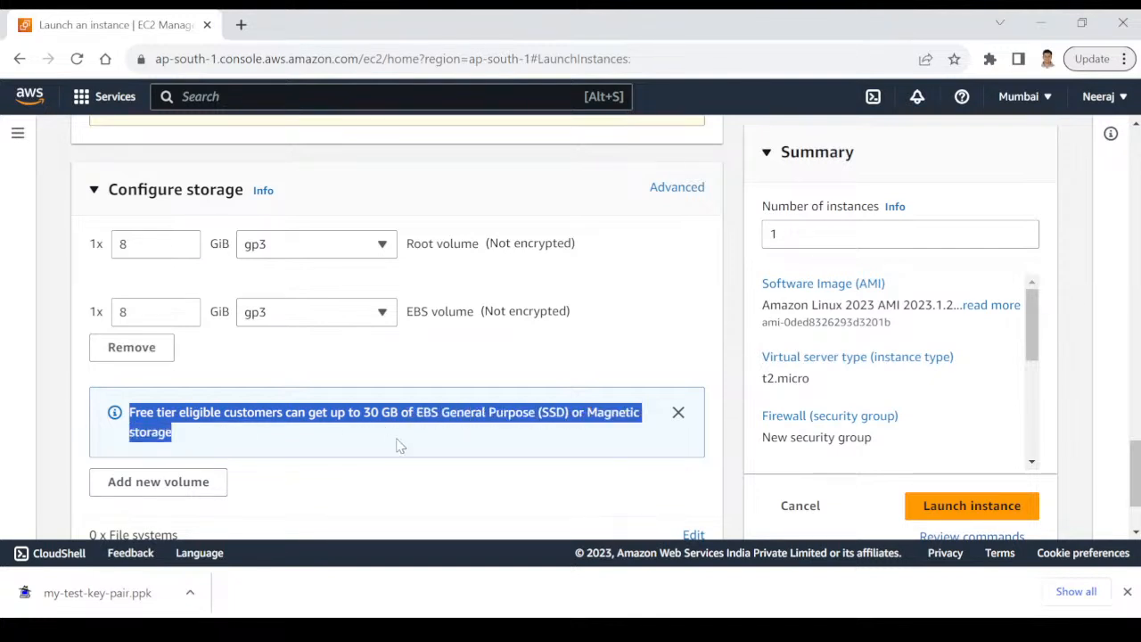
left_click(400, 446)
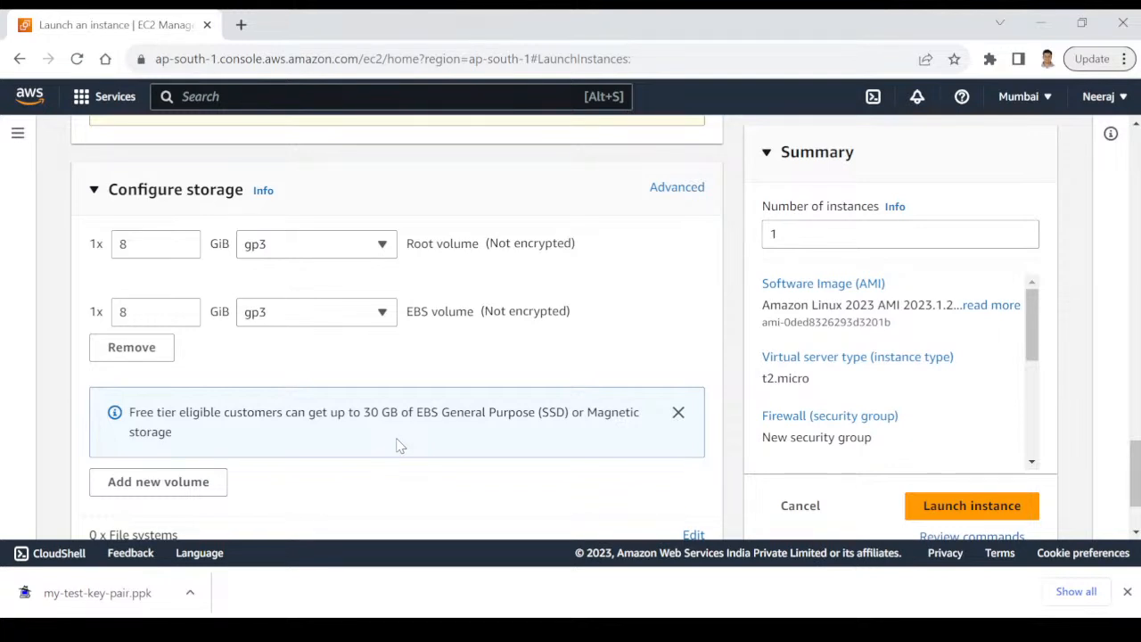
Set the extra EBS volume's size to 10 GiB
left_click(147, 308)
key("BackSpace")
type("10")
left_click(277, 390)
left_click_drag(407, 311, 475, 311)
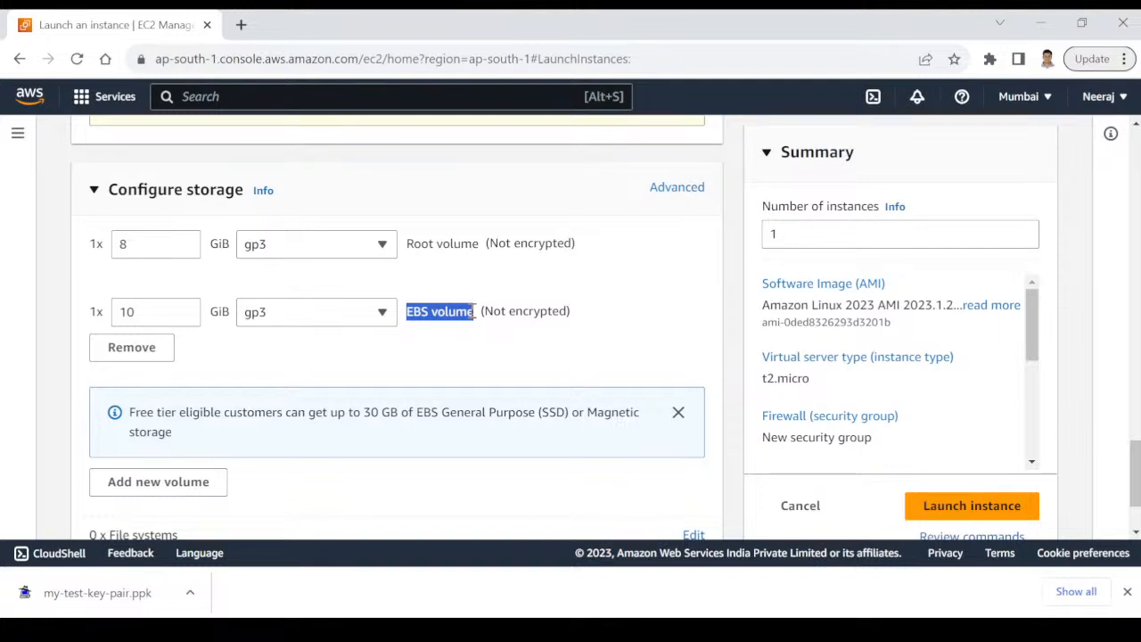
left_click(409, 333)
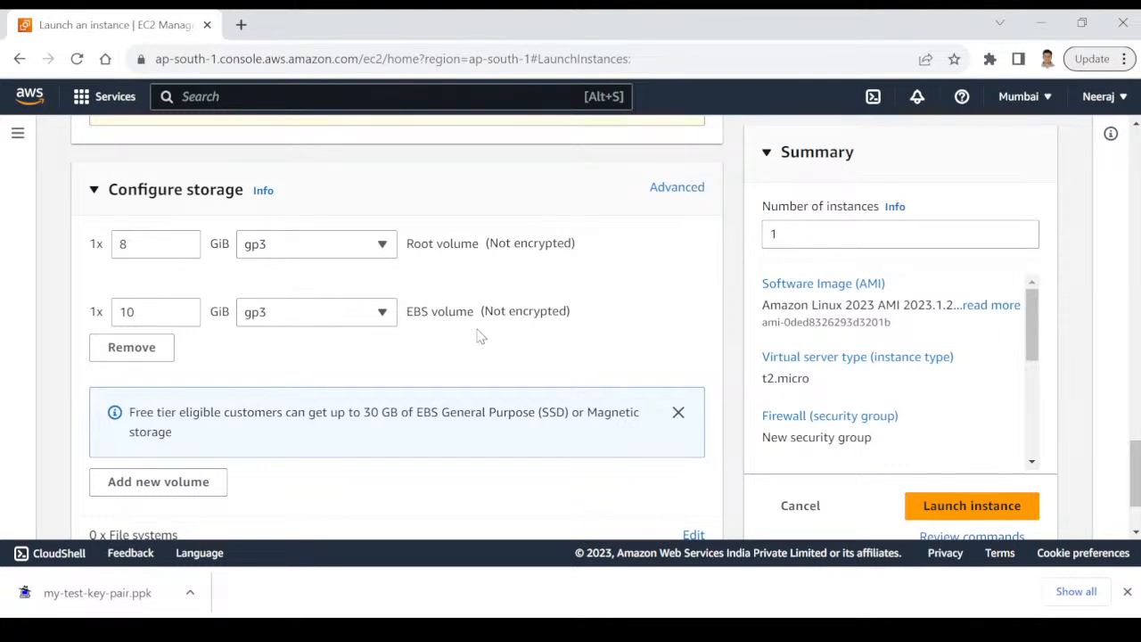
Review the launch summary and launch the instance
scroll(361, 367, "down", 3)
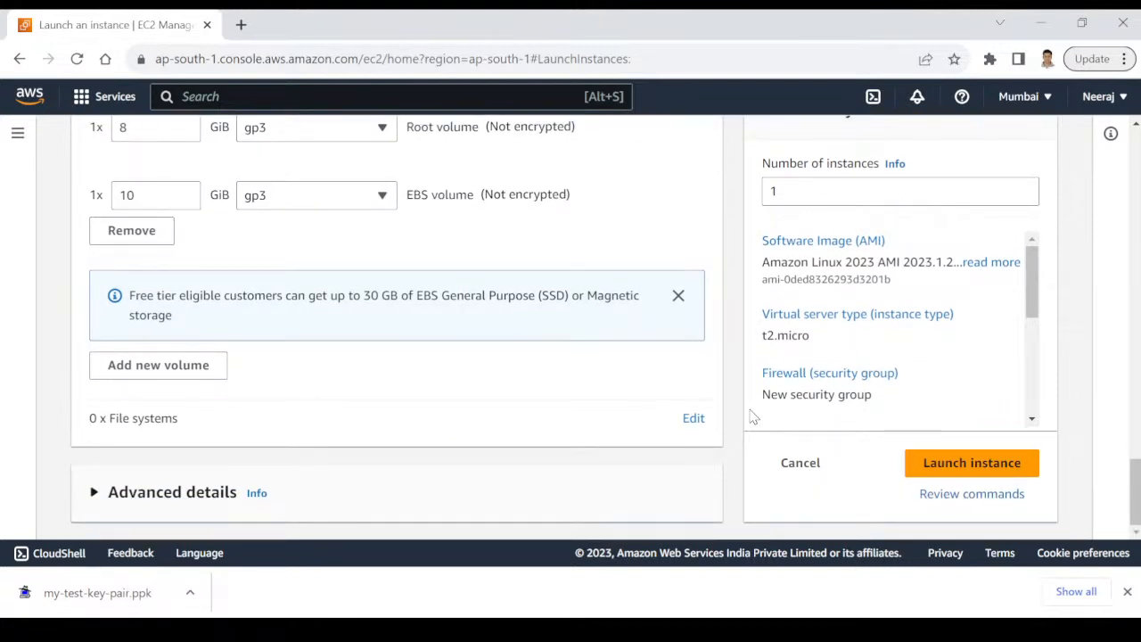
left_click(947, 468)
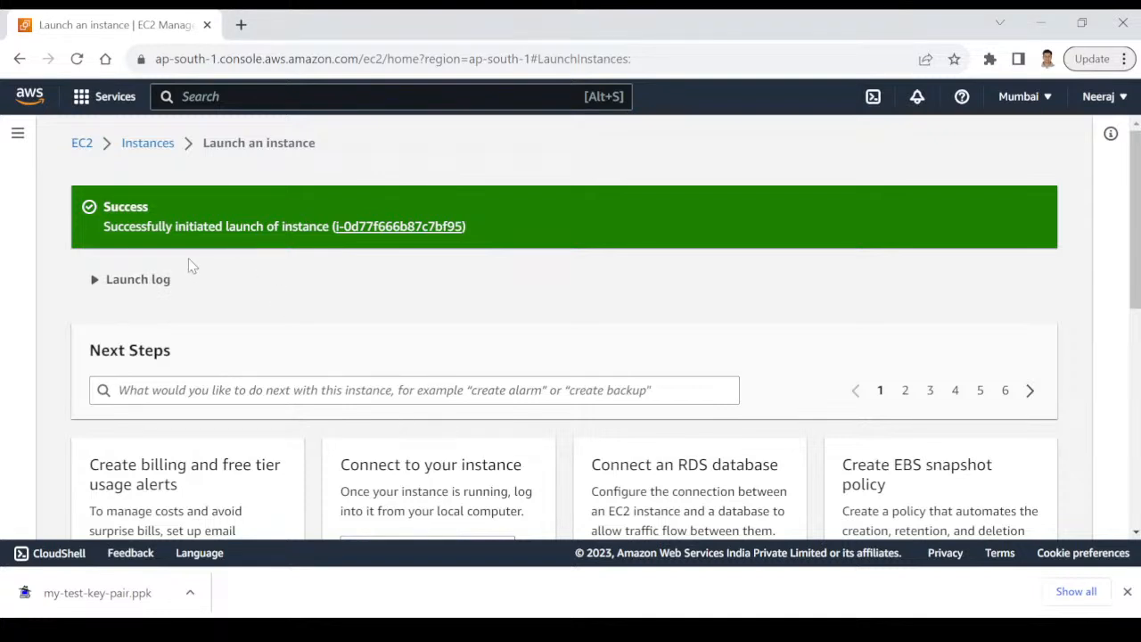
Return to the Instances list, enlarge it, and widen the Name column to show my-first-ec2-server in full
left_click(152, 145)
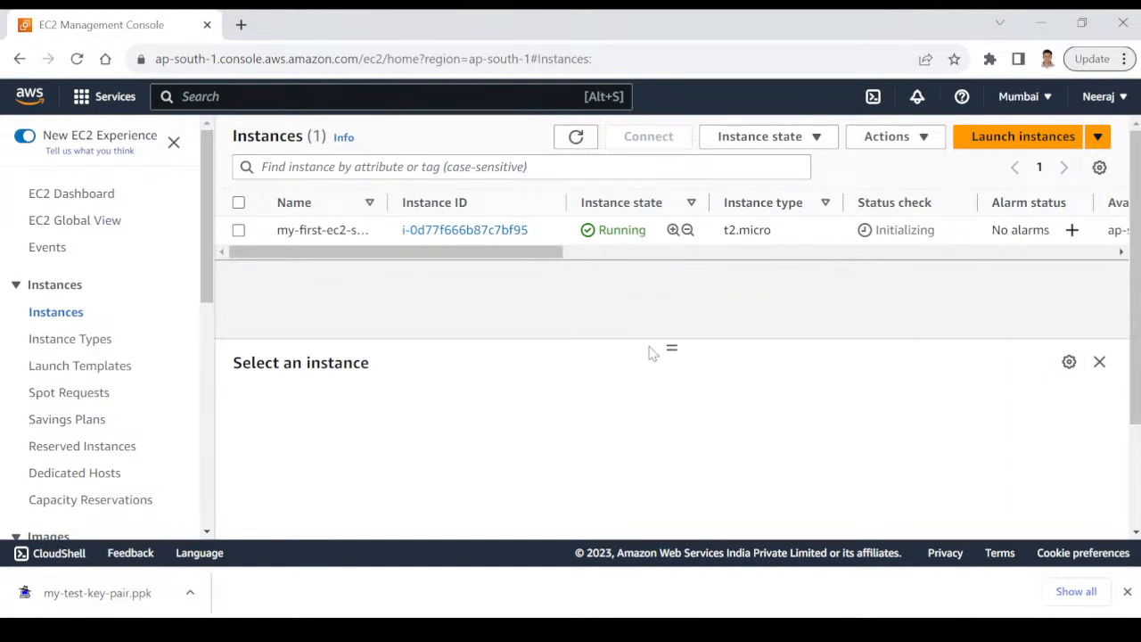
left_click_drag(671, 347, 672, 463)
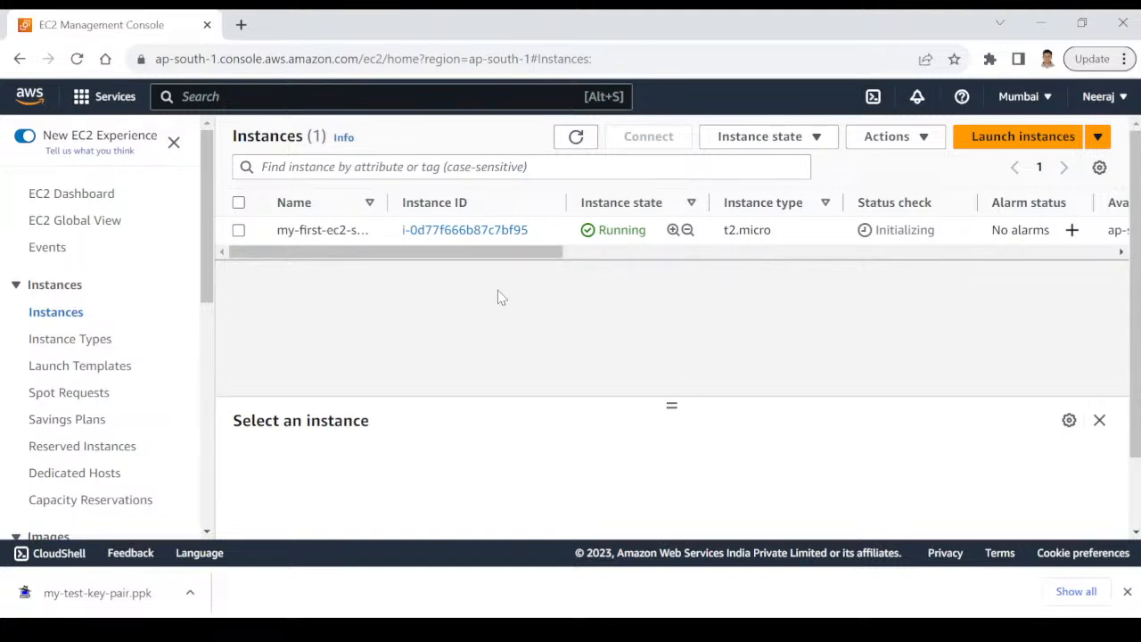
left_click_drag(383, 202, 438, 203)
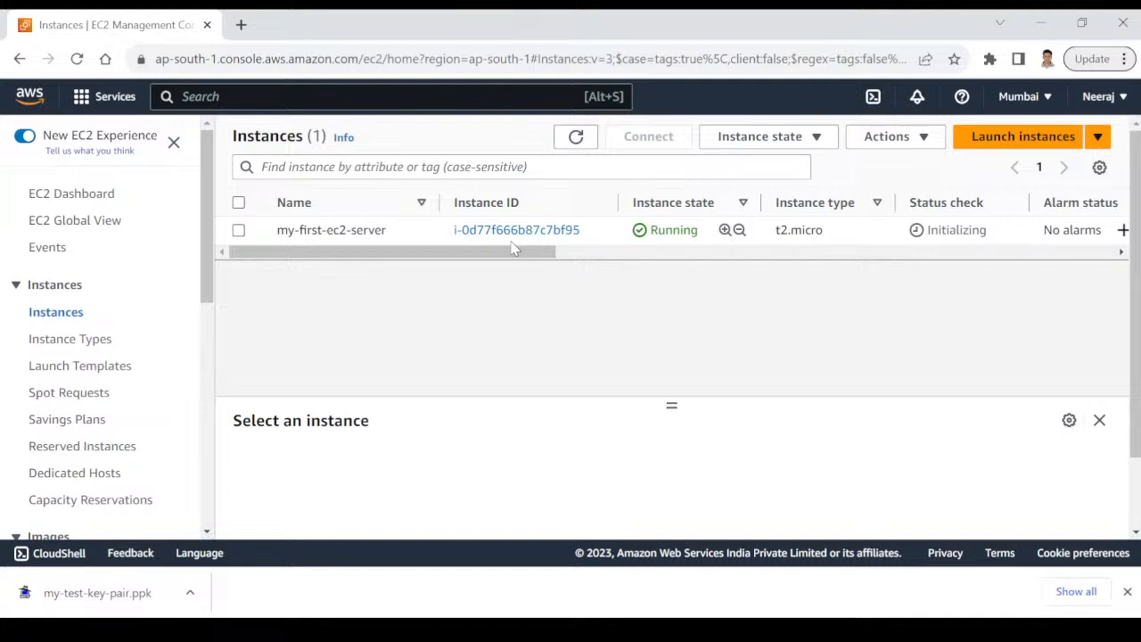
Select my-first-ec2-server and highlight its t2.micro type and Initializing status check
left_click(664, 234)
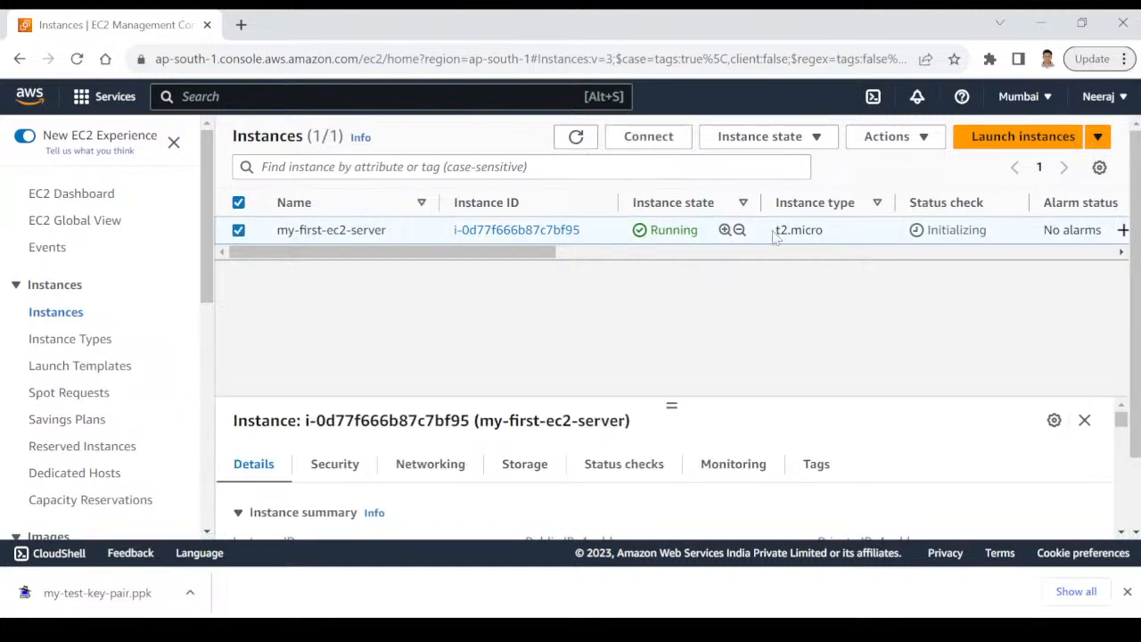
left_click_drag(774, 233, 811, 234)
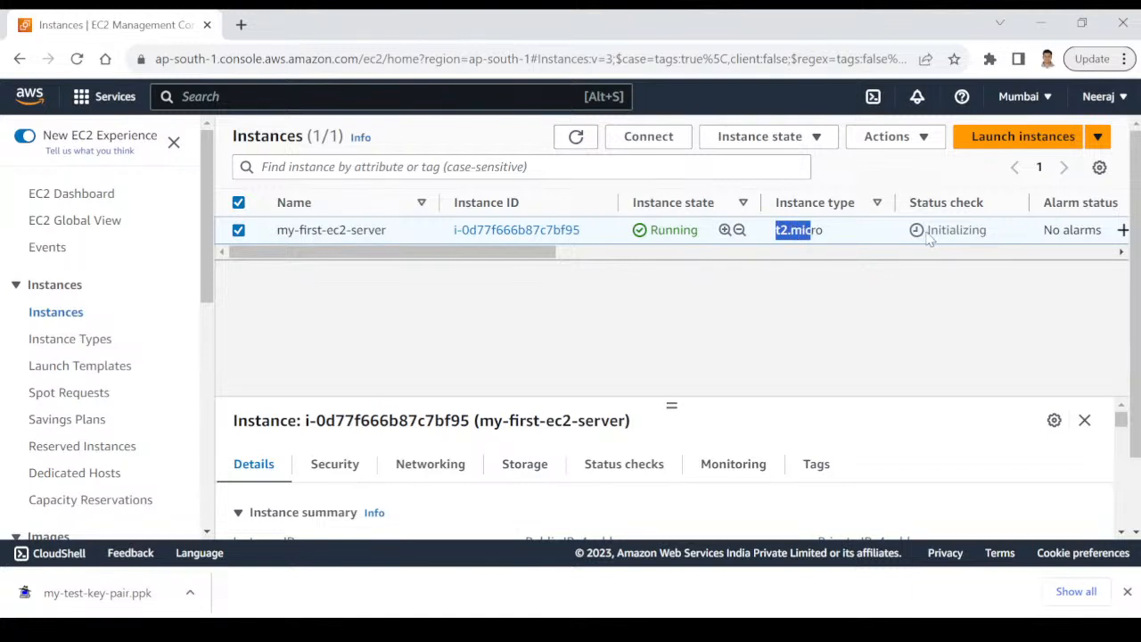
left_click_drag(927, 234, 1008, 235)
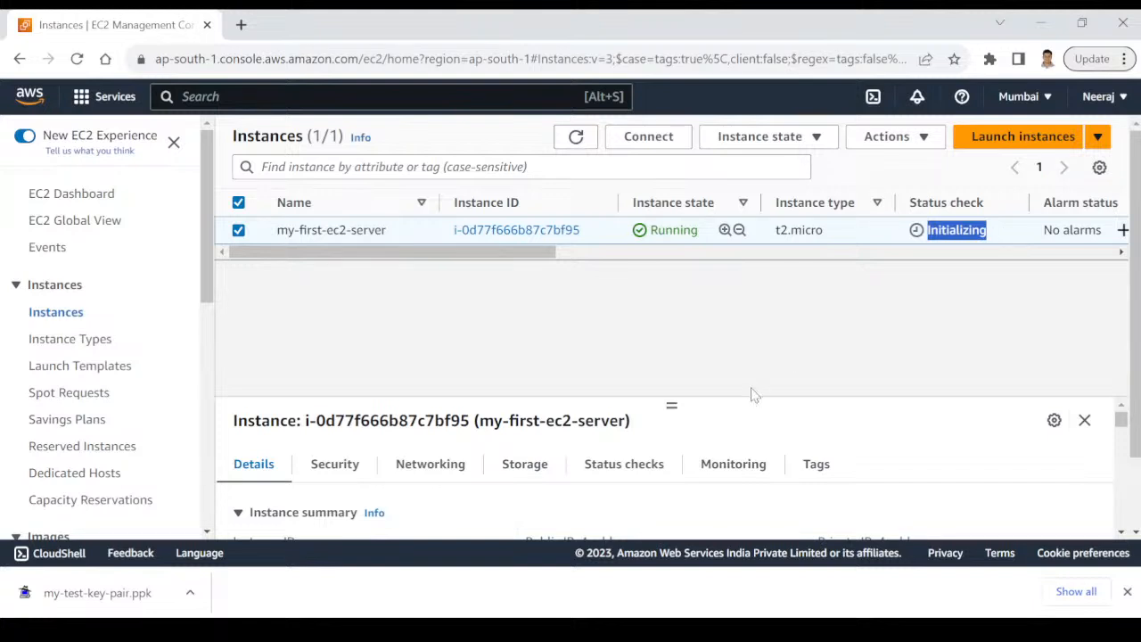
Enlarge the details pane, close the my-test-key-pair.ppk download notice, and scroll the instance summary
left_click(671, 396)
left_click_drag(672, 390, 681, 307)
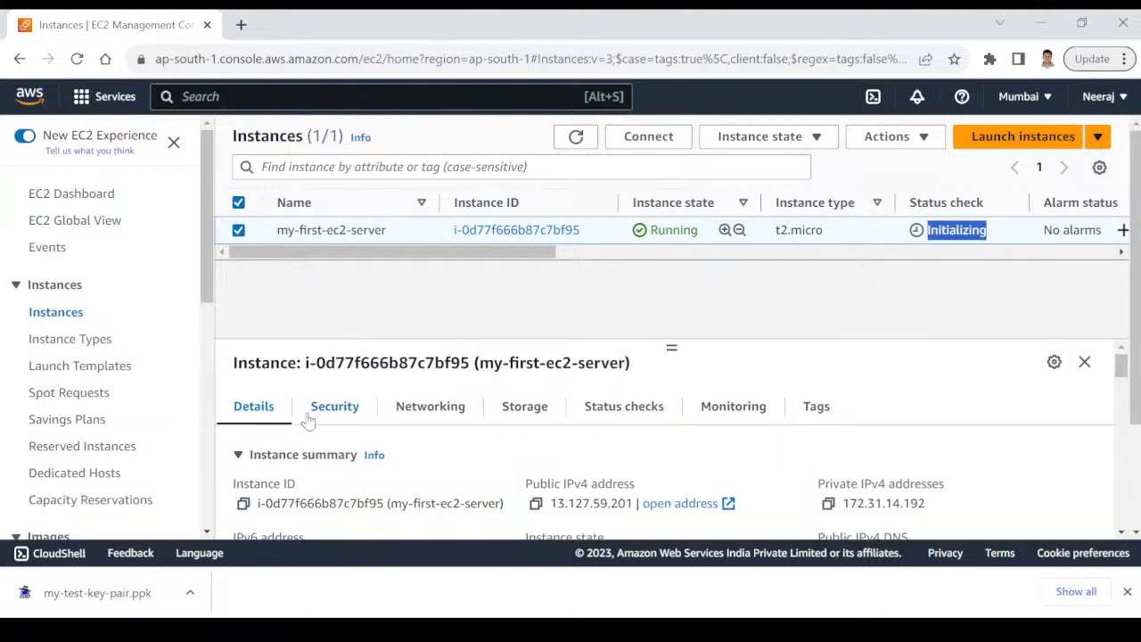
left_click(1128, 592)
scroll(521, 522, "down", 1)
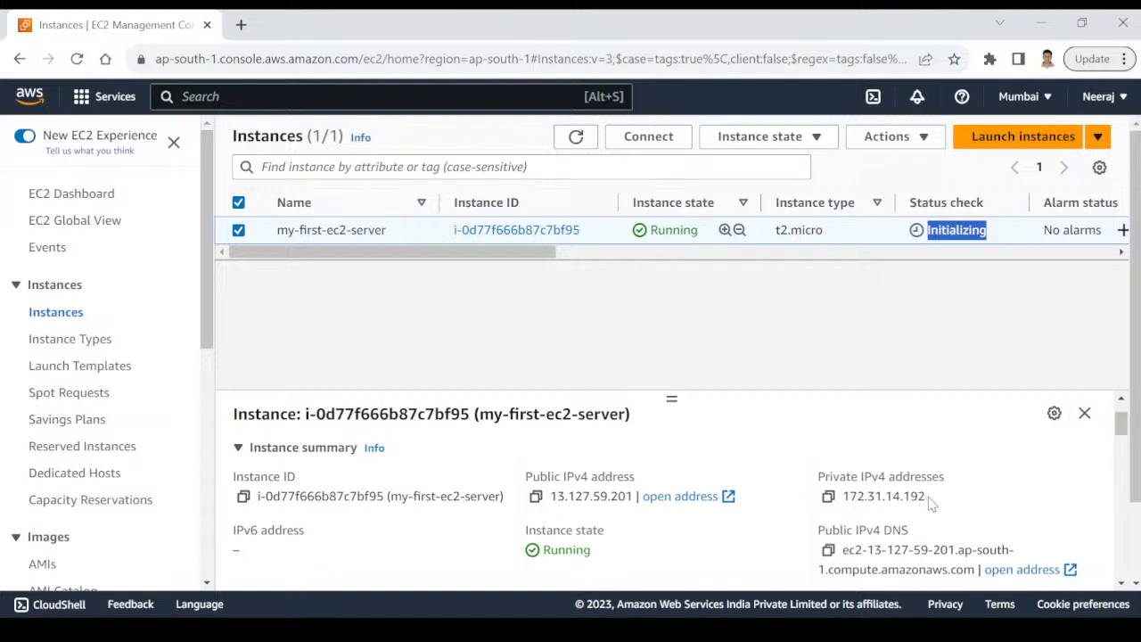
left_click_drag(932, 505, 702, 567)
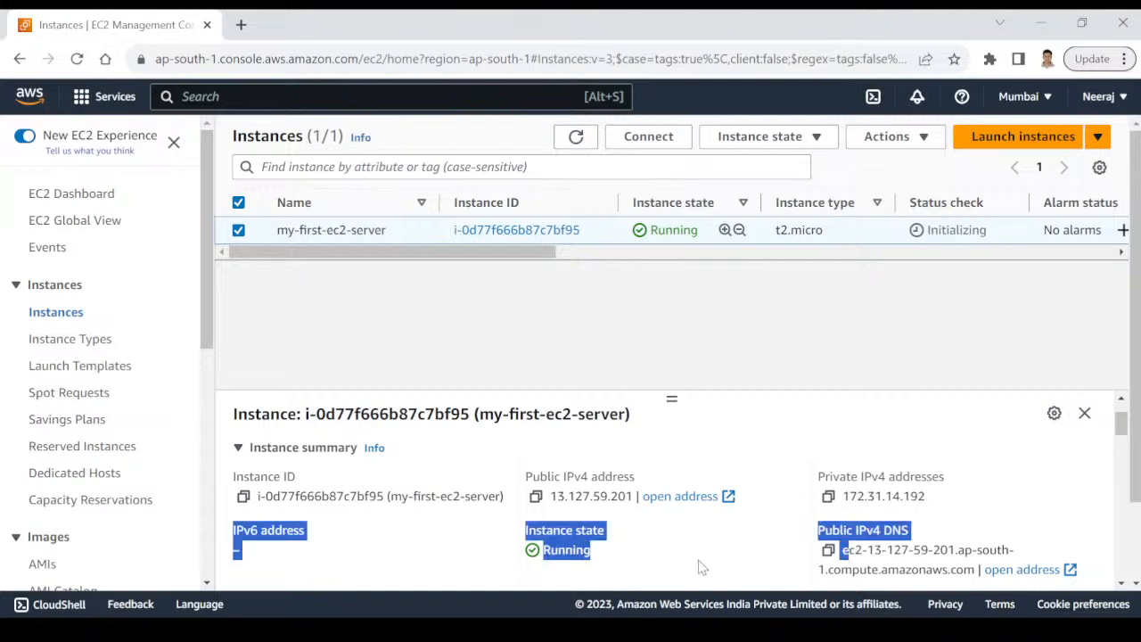
left_click(701, 567)
scroll(383, 546, "down", 3)
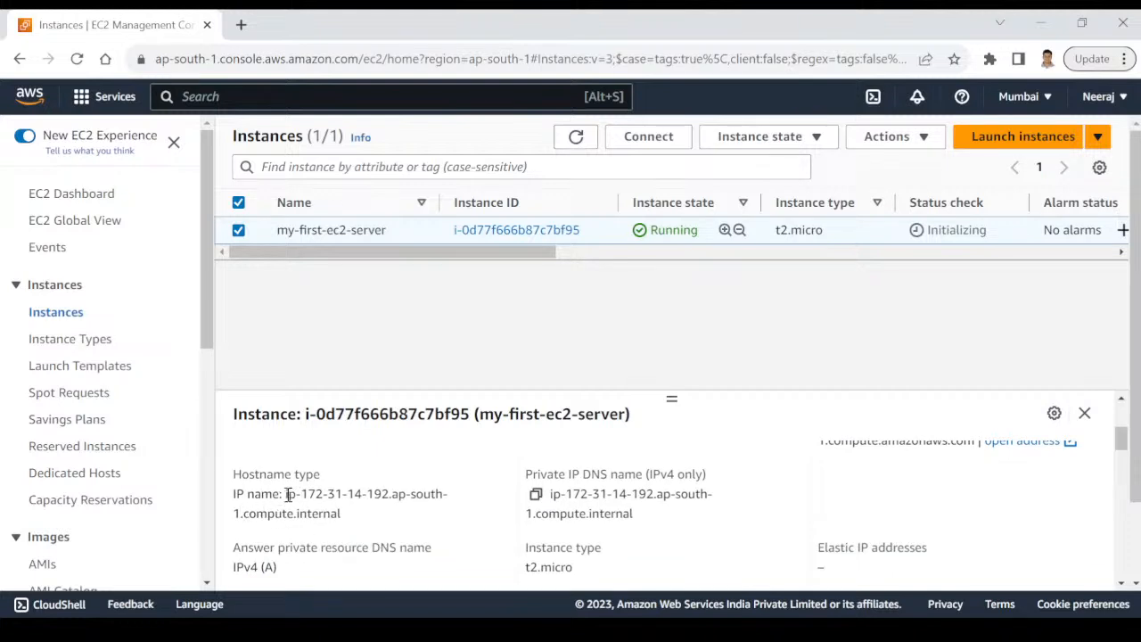
left_click_drag(283, 495, 341, 512)
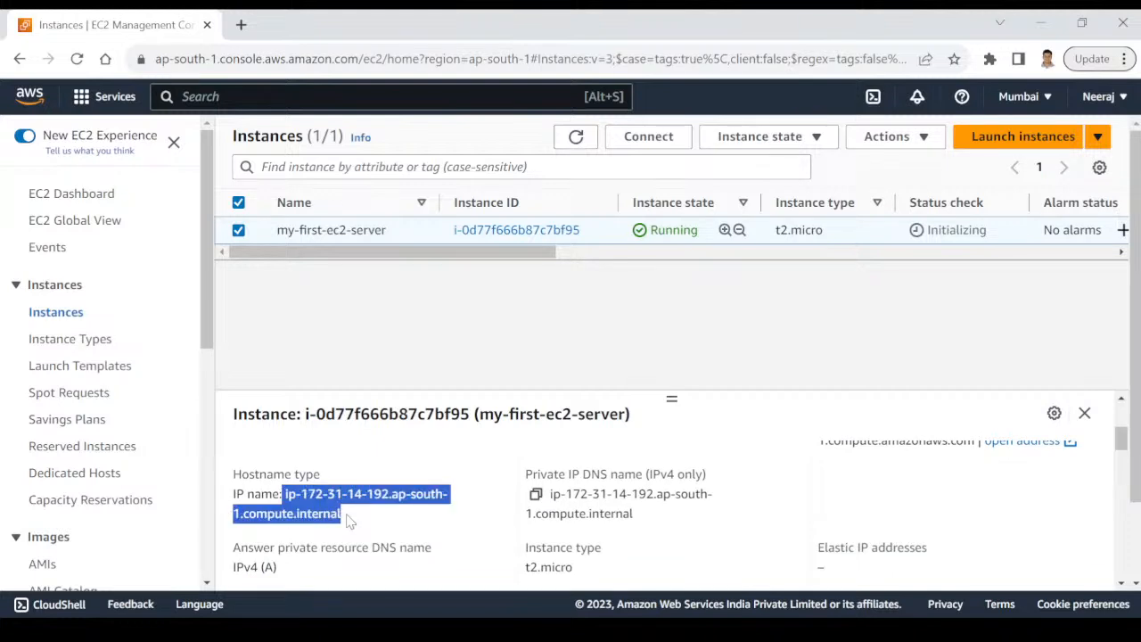
scroll(467, 515, "down", 1)
scroll(467, 515, "down", 1)
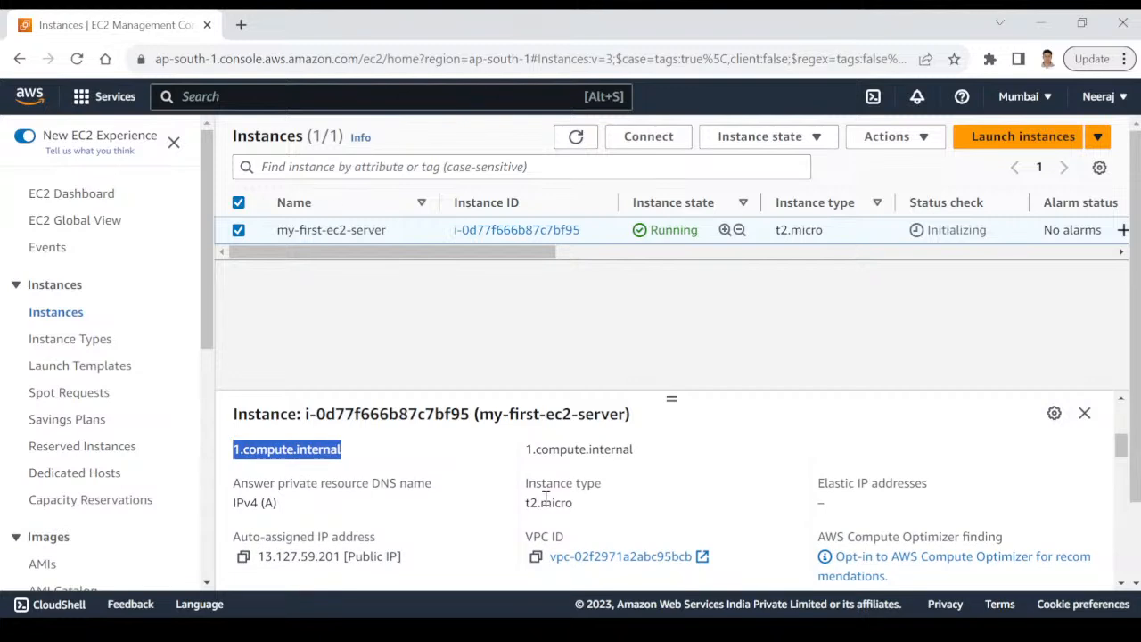
left_click_drag(526, 506, 586, 508)
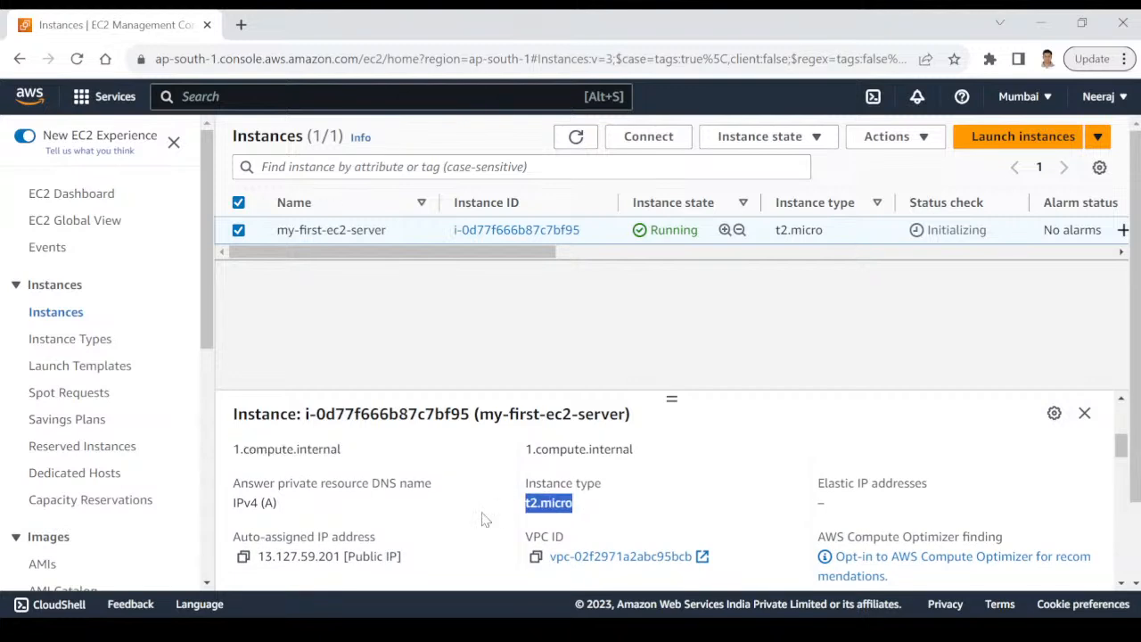
scroll(450, 524, "down", 1)
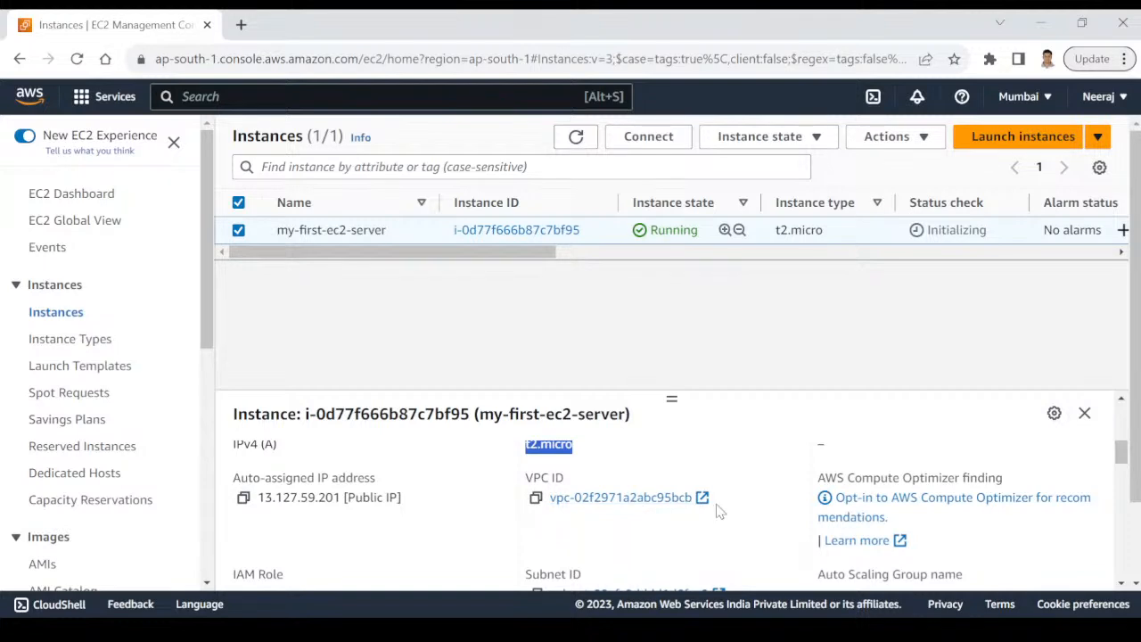
scroll(719, 510, "down", 1)
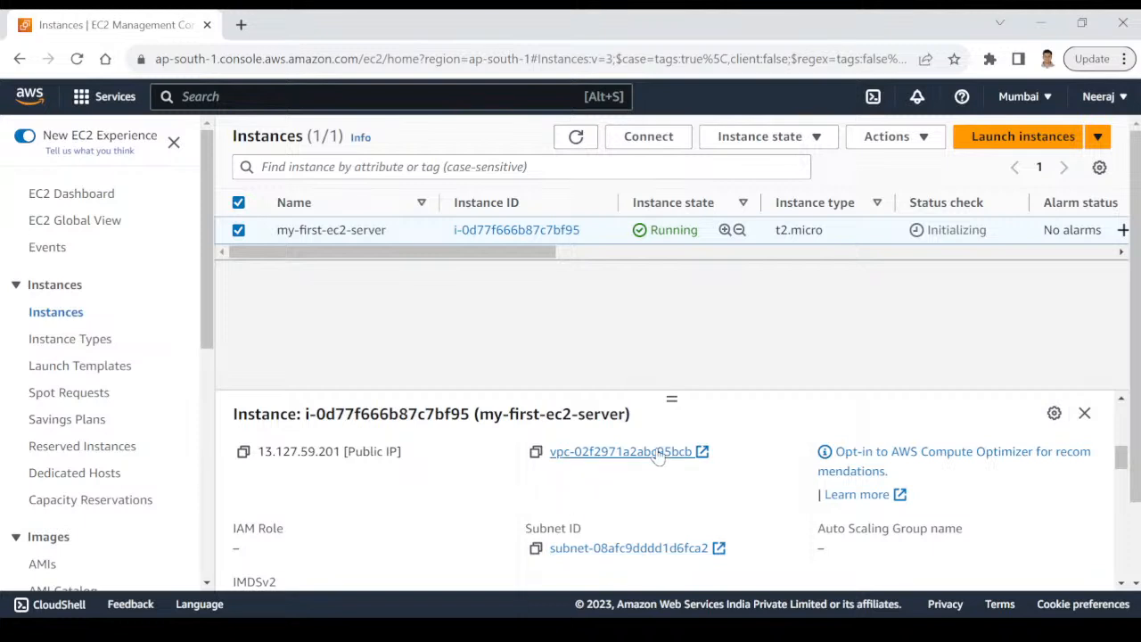
scroll(657, 455, "down", 3)
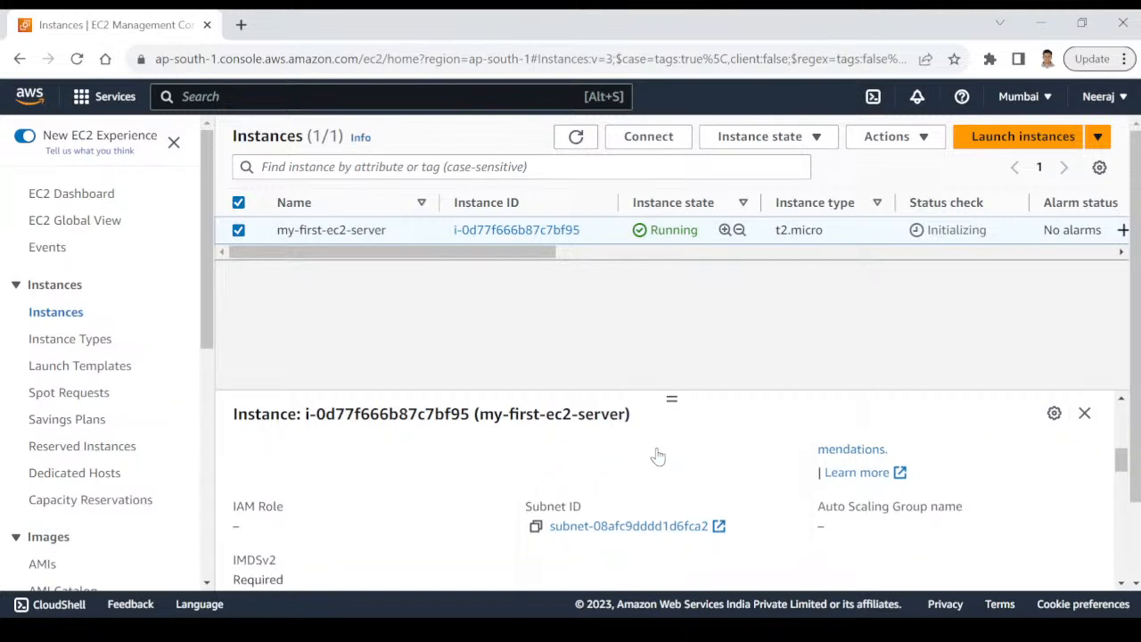
scroll(658, 455, "up", 5)
scroll(658, 455, "up", 2)
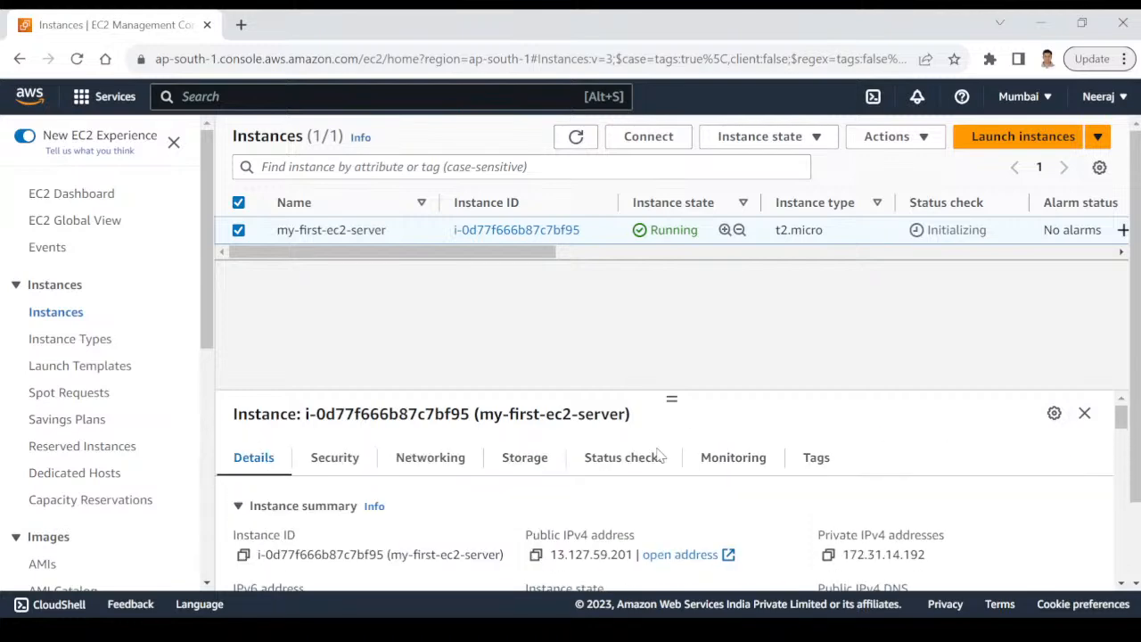
Show my-first-ec2-server's security details and highlight its empty IAM Role field
left_click(334, 458)
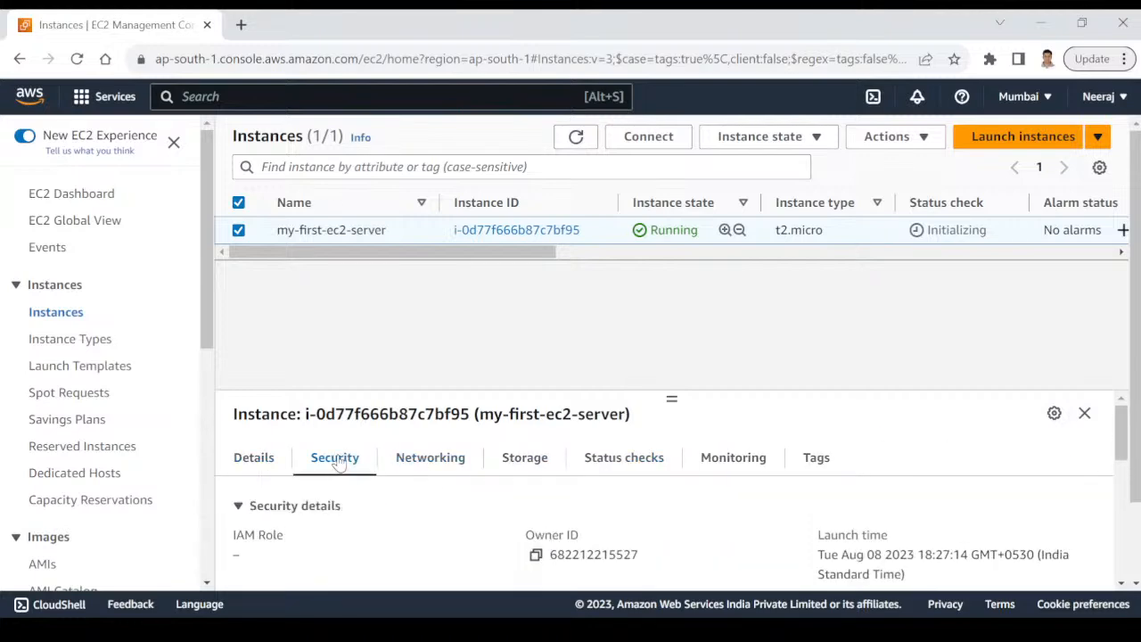
scroll(428, 536, "down", 1)
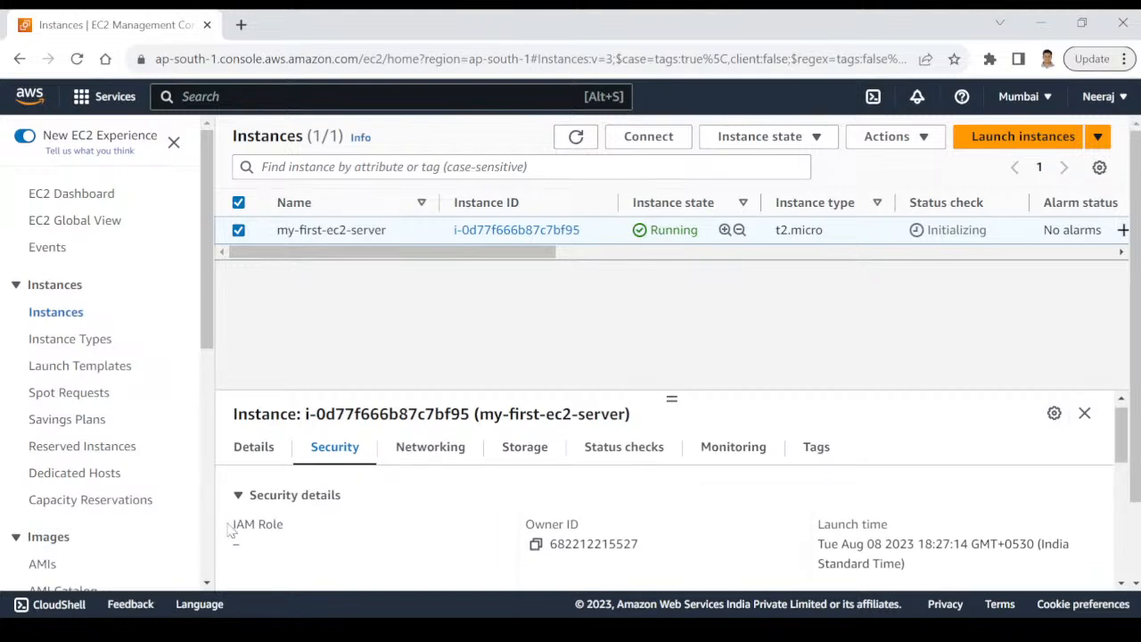
left_click_drag(230, 531, 308, 527)
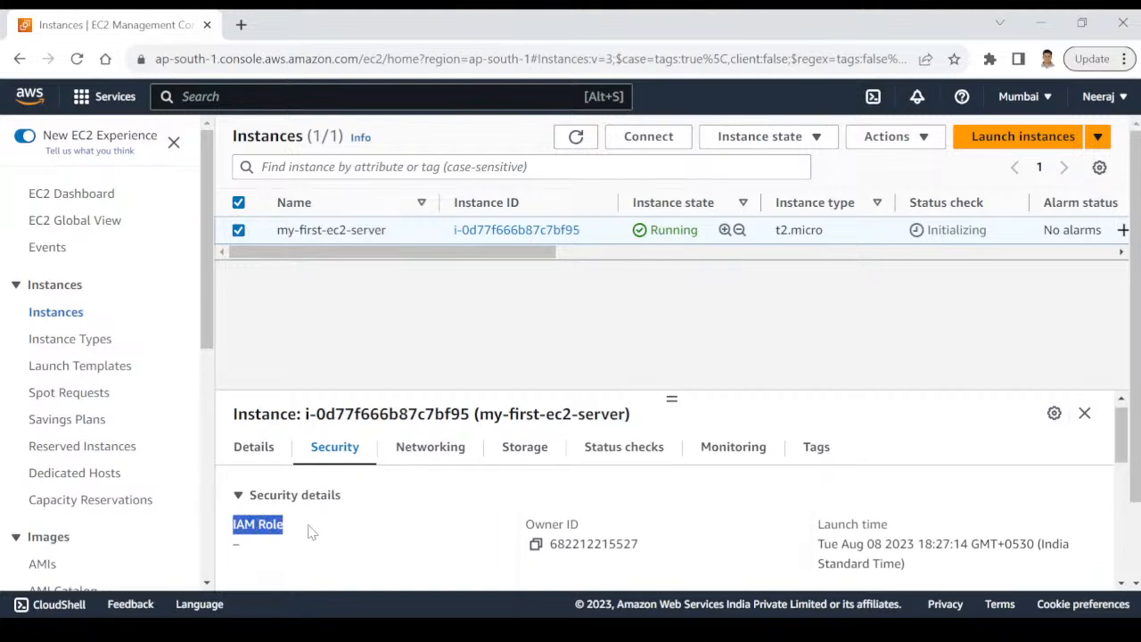
left_click(246, 550)
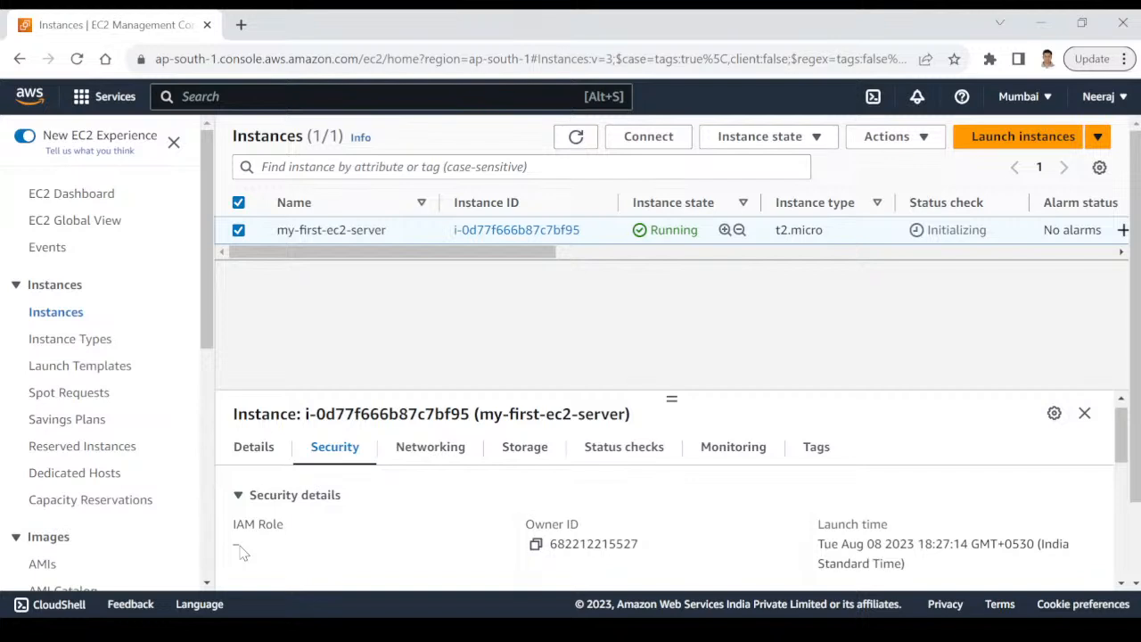
Review the launch-wizard-1 security group's inbound and outbound rules, then bring up the networking details
scroll(273, 547, "down", 1)
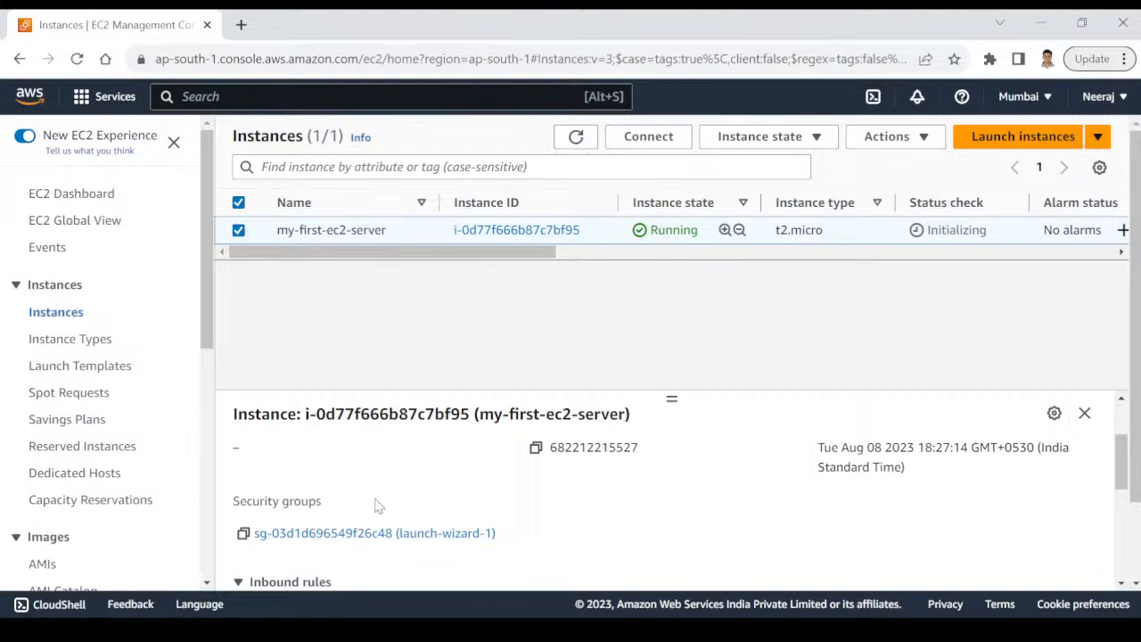
scroll(697, 506, "up", 1)
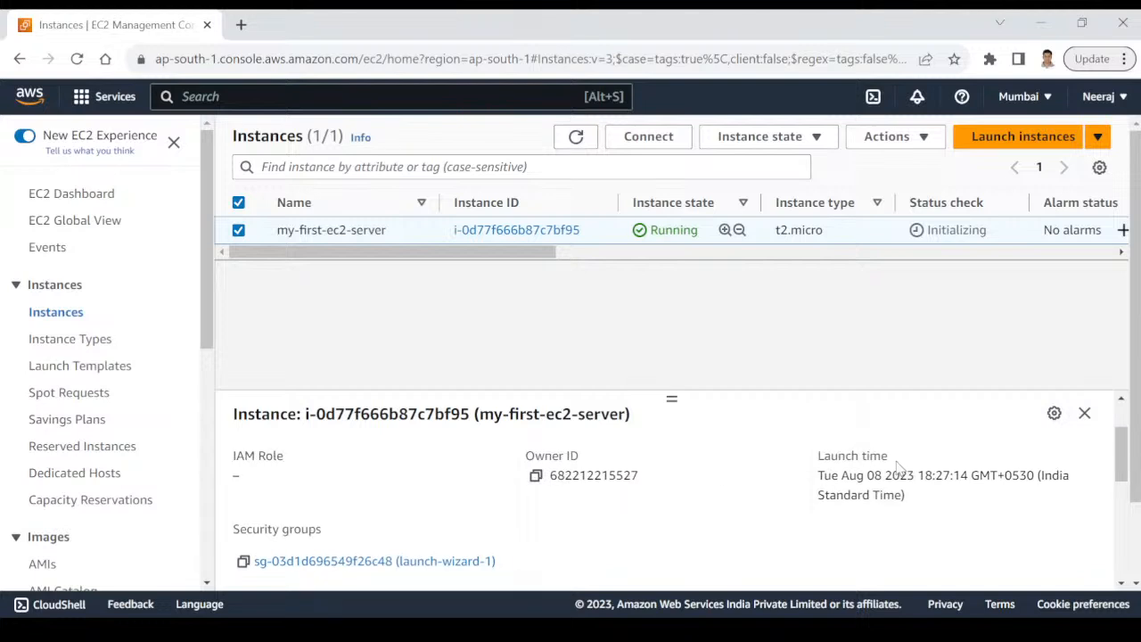
left_click_drag(894, 461, 813, 465)
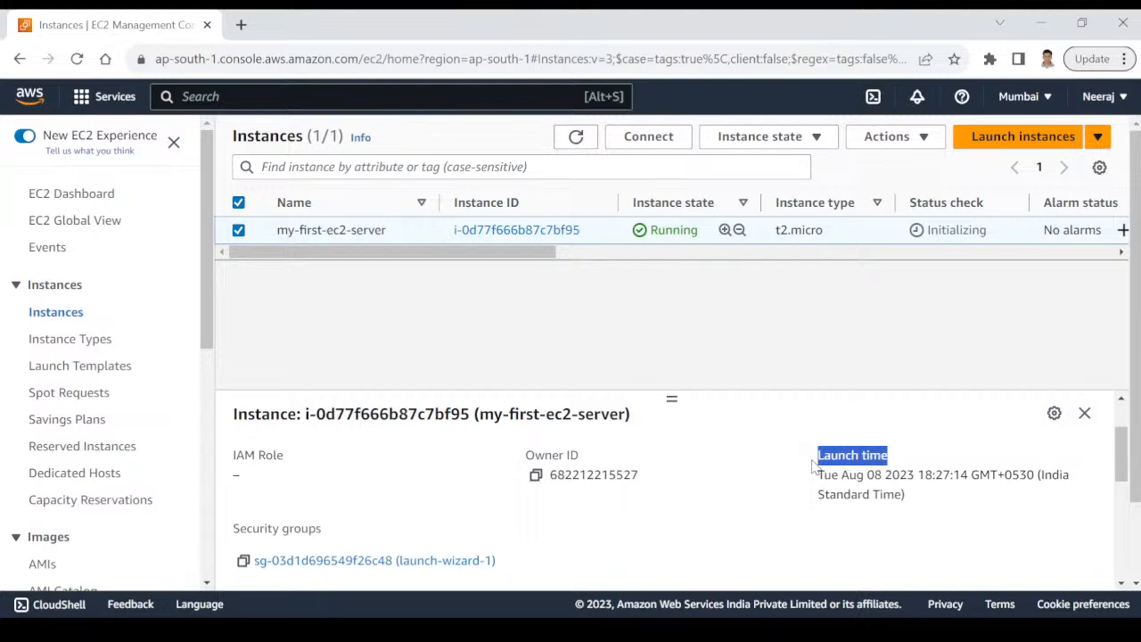
scroll(629, 528, "down", 3)
scroll(629, 528, "down", 5)
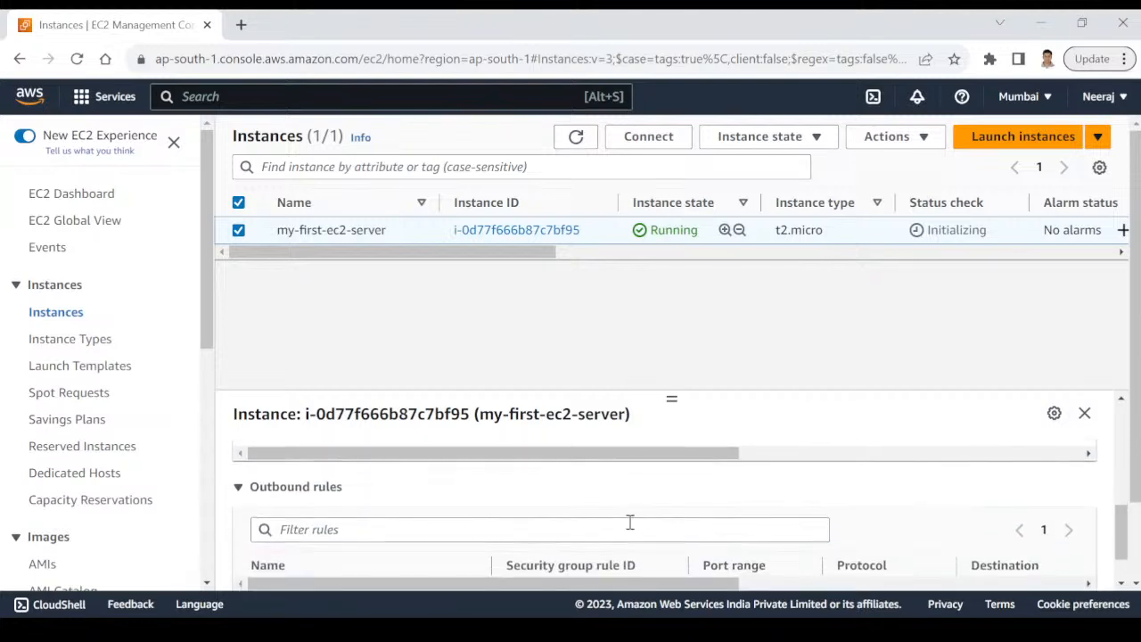
scroll(458, 508, "up", 8)
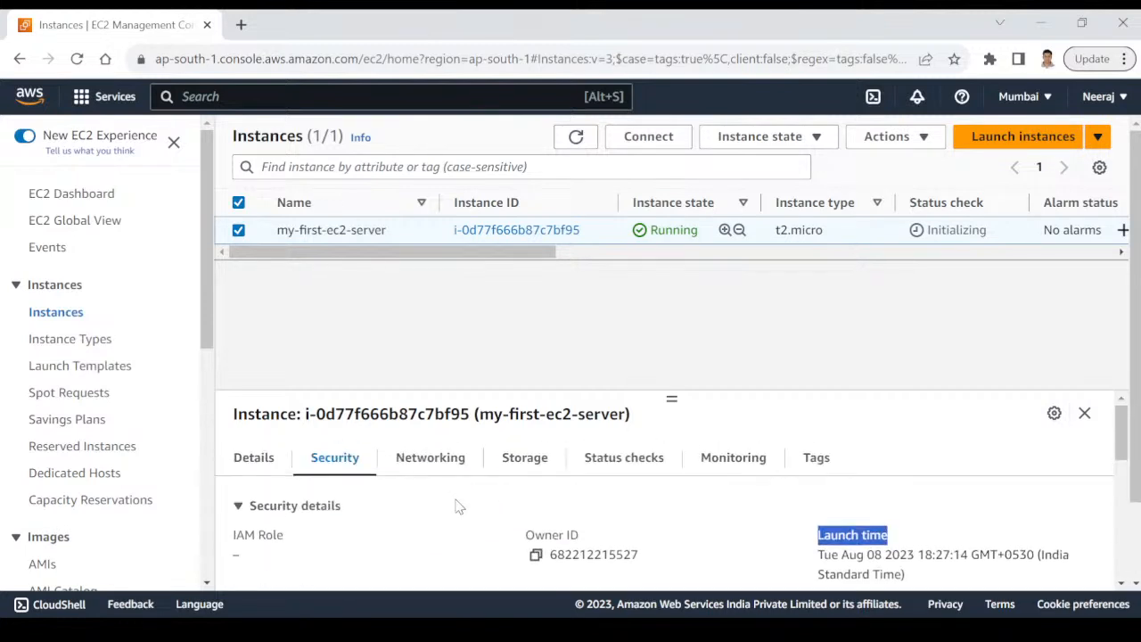
left_click(416, 458)
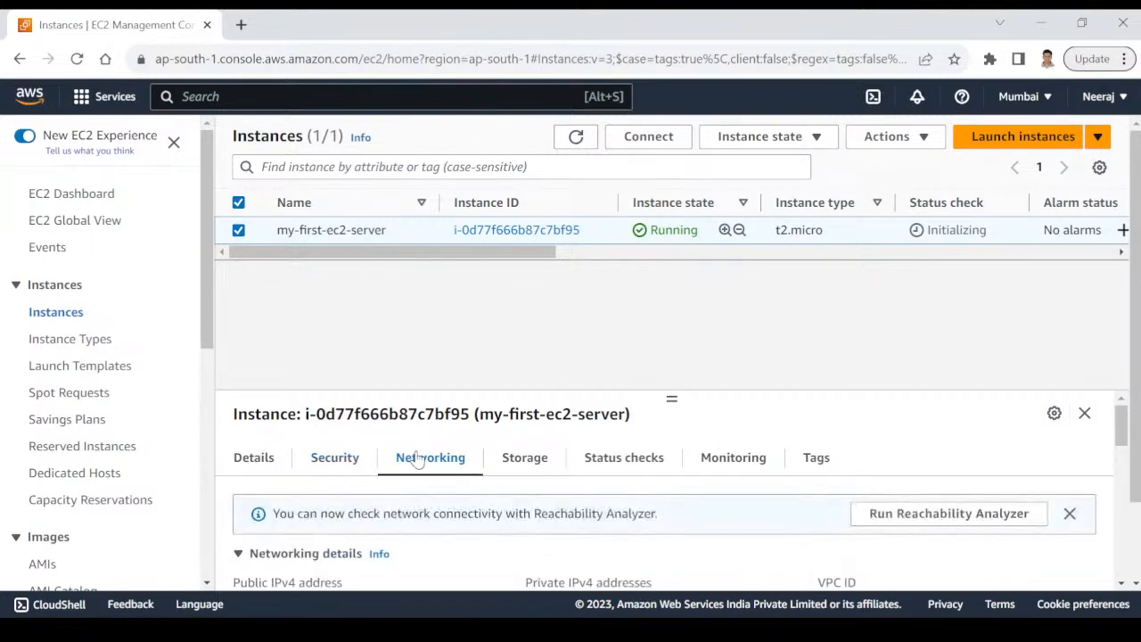
left_click(528, 460)
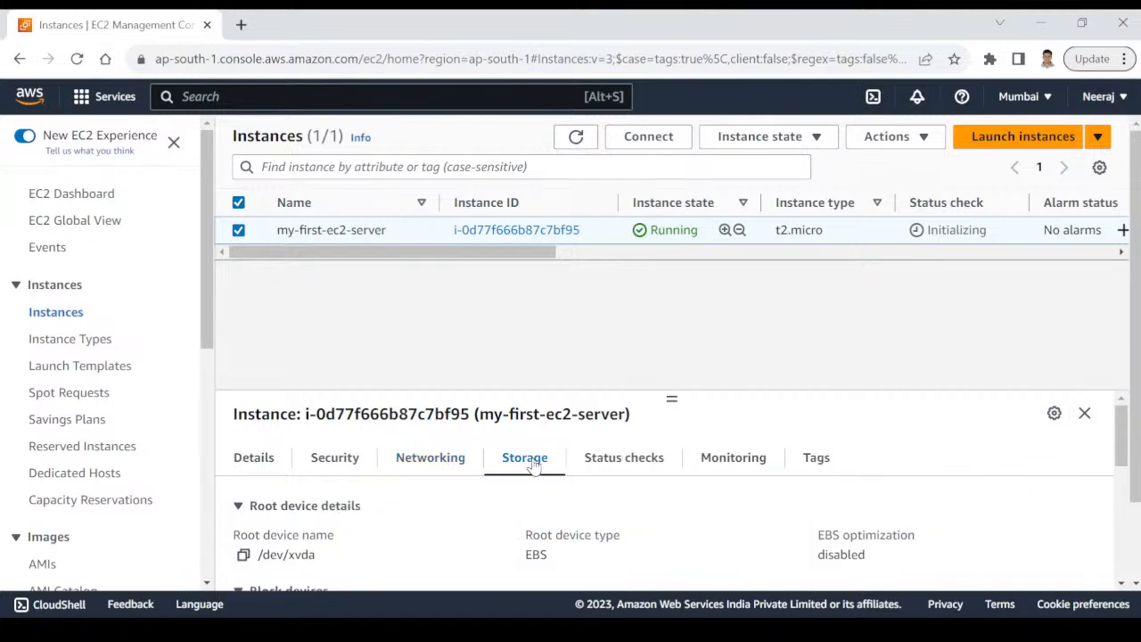
scroll(494, 505, "down", 4)
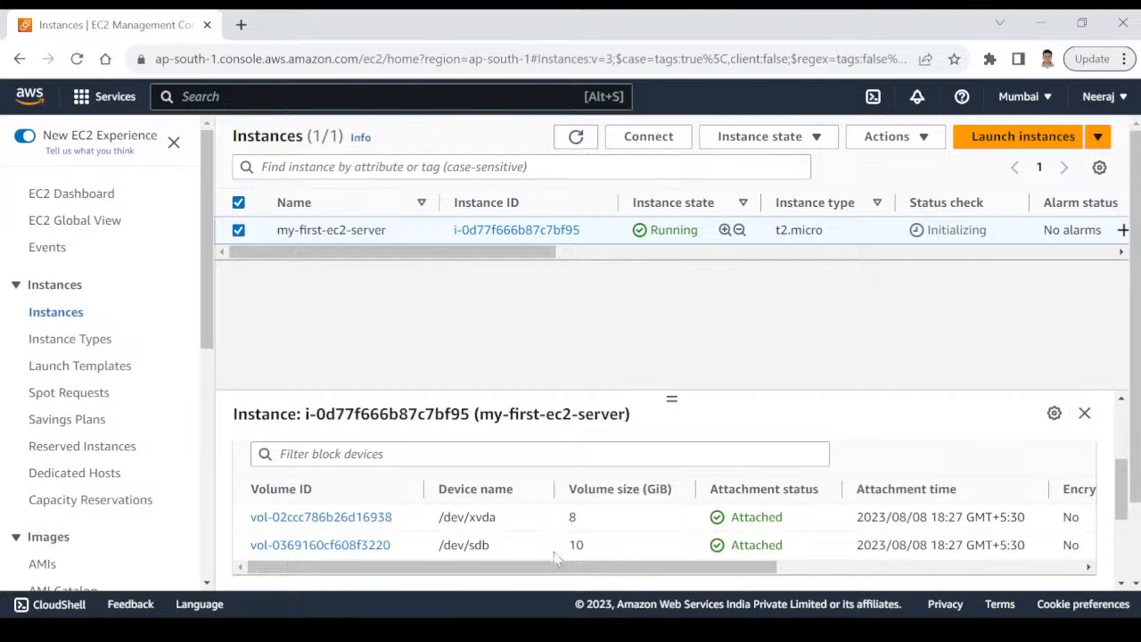
left_click_drag(590, 552, 557, 555)
scroll(624, 535, "right", 2)
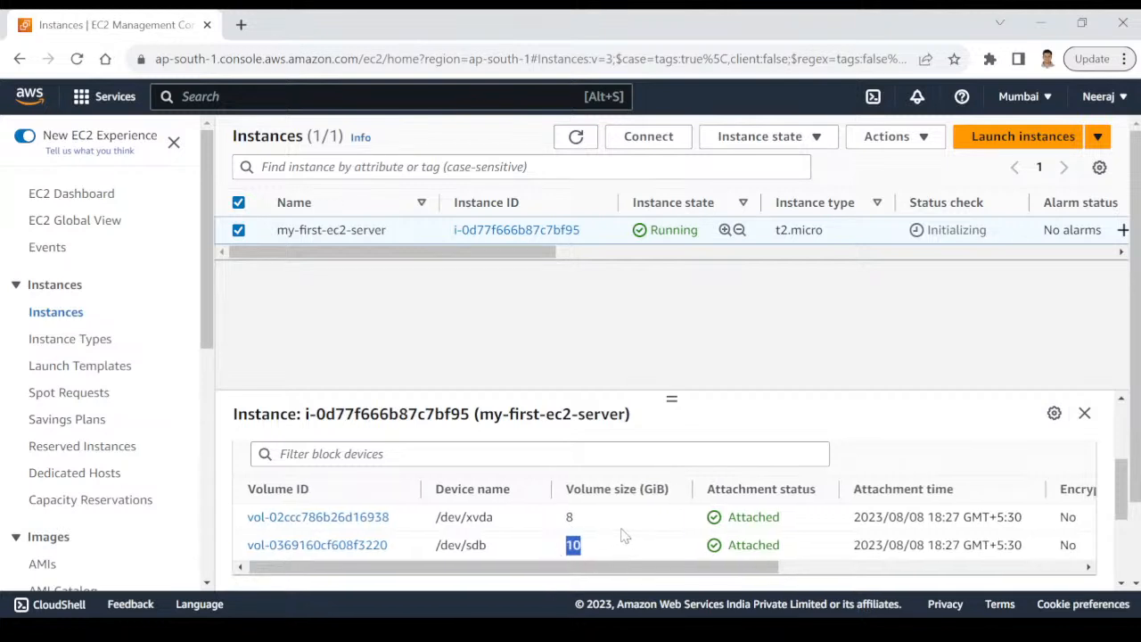
scroll(624, 535, "right", 5)
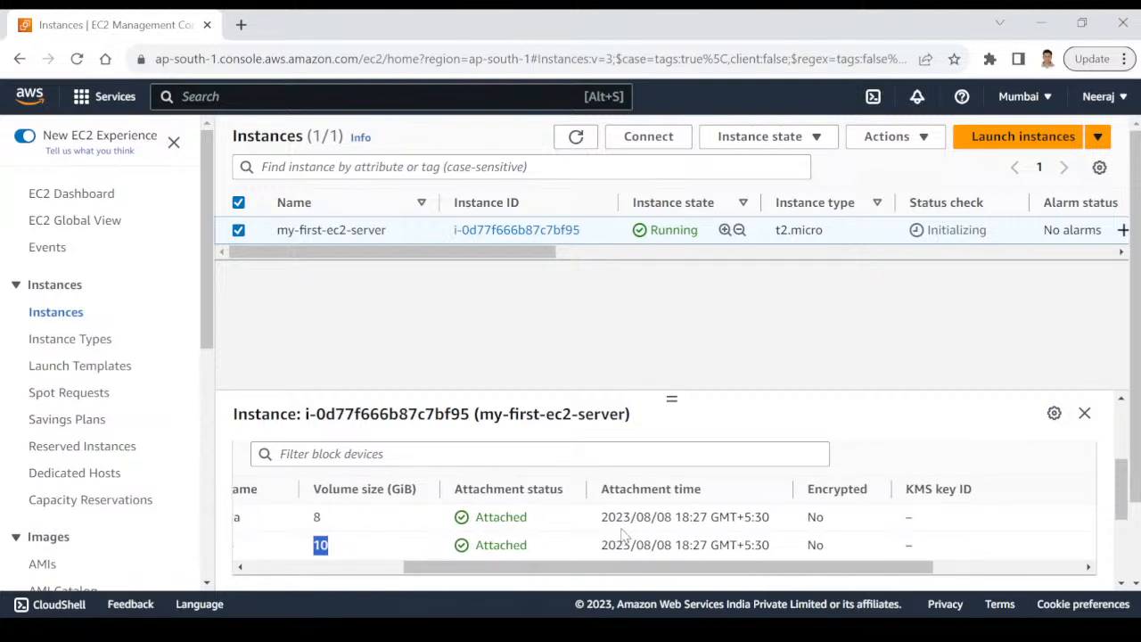
scroll(624, 533, "right", 6)
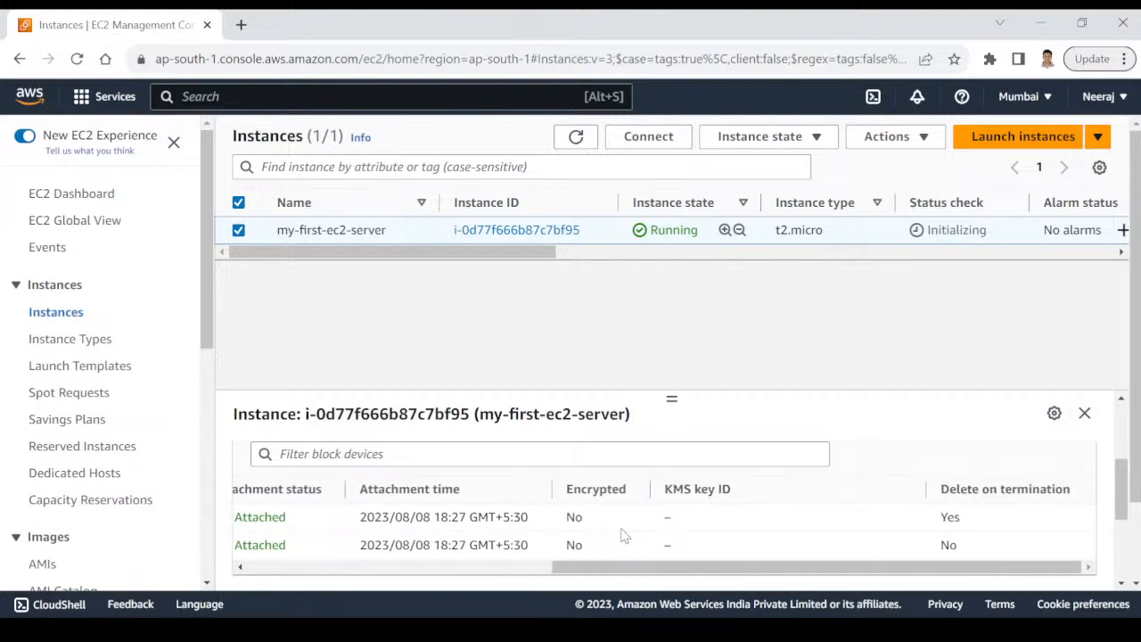
scroll(624, 535, "left", 10)
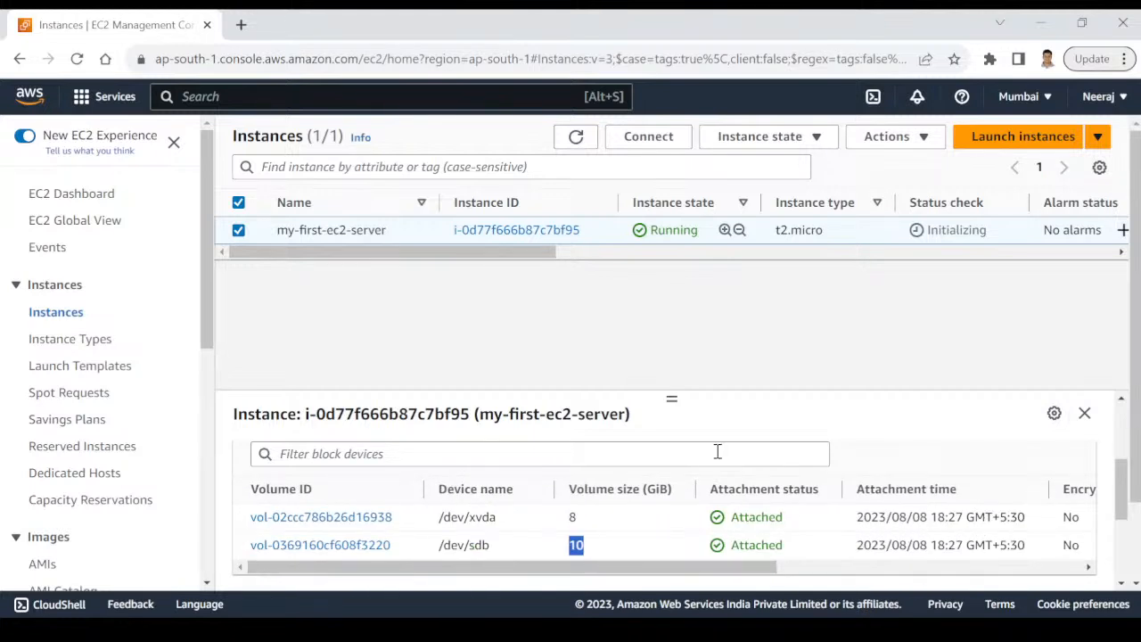
scroll(526, 465, "up", 3)
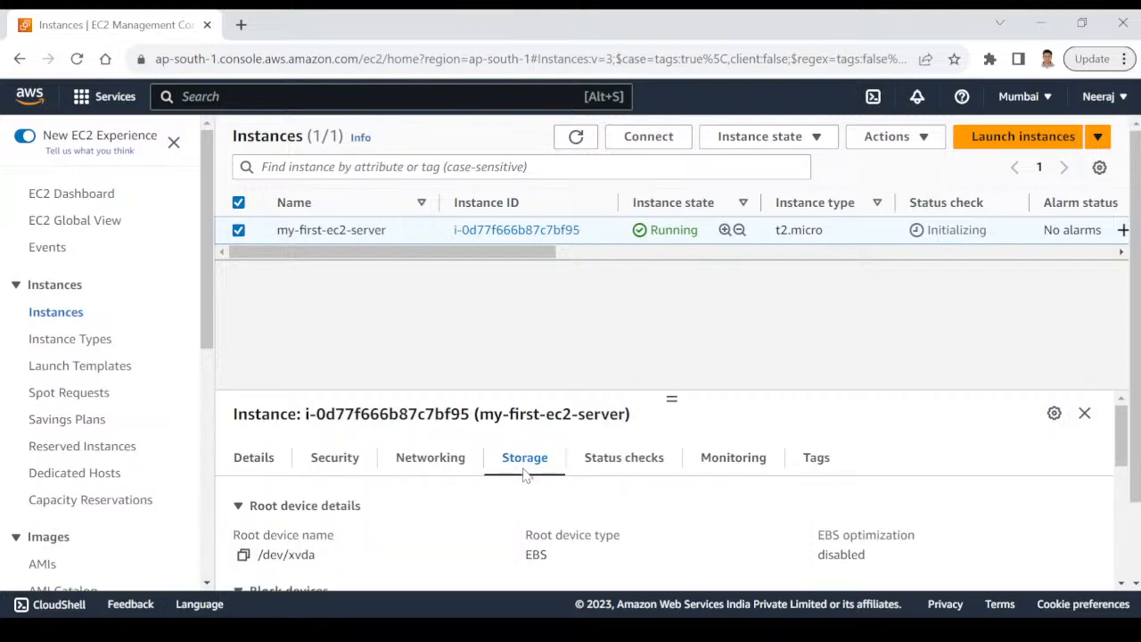
Show the Monitoring charts in an enlarged panel and scroll through the CPU, network, disk and status-check graphs
left_click(729, 460)
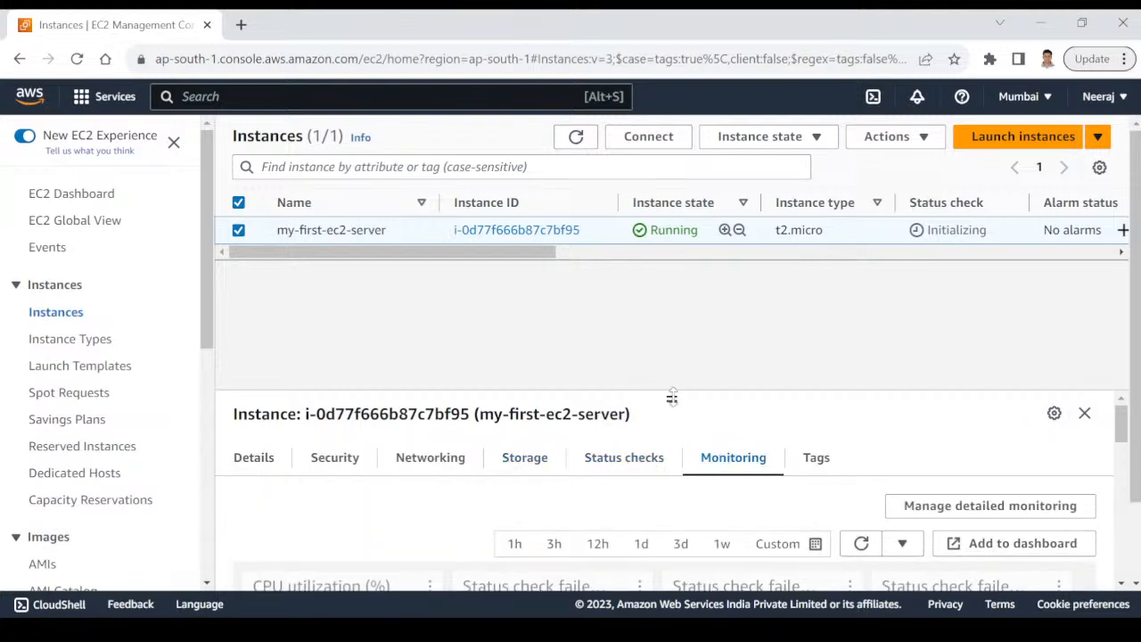
left_click_drag(669, 395, 669, 284)
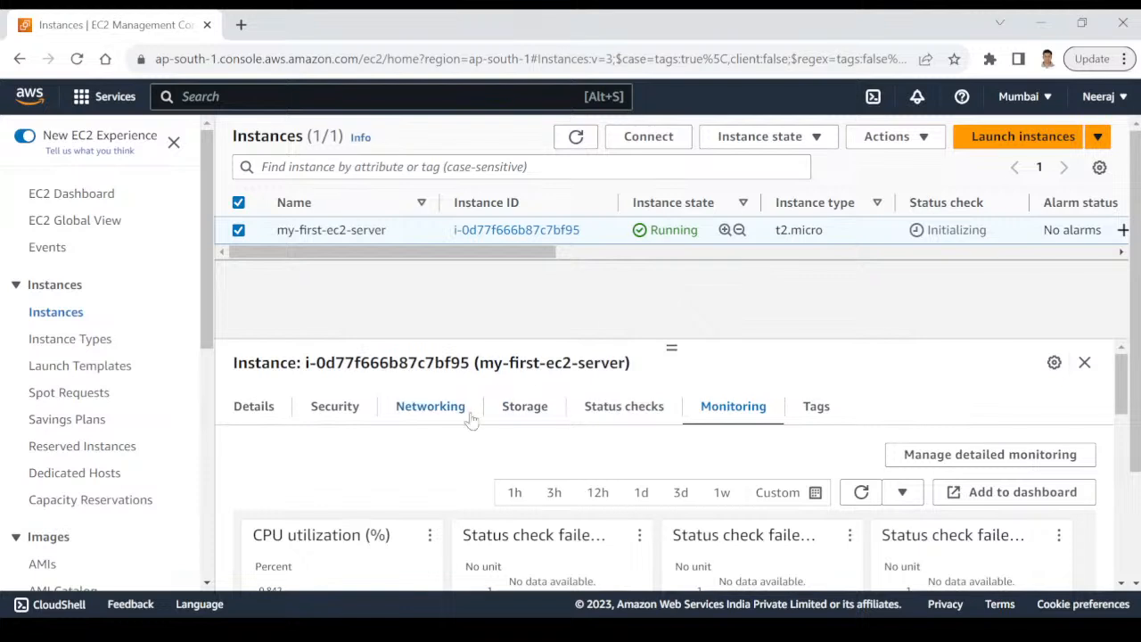
scroll(438, 434, "down", 1)
scroll(438, 433, "down", 1)
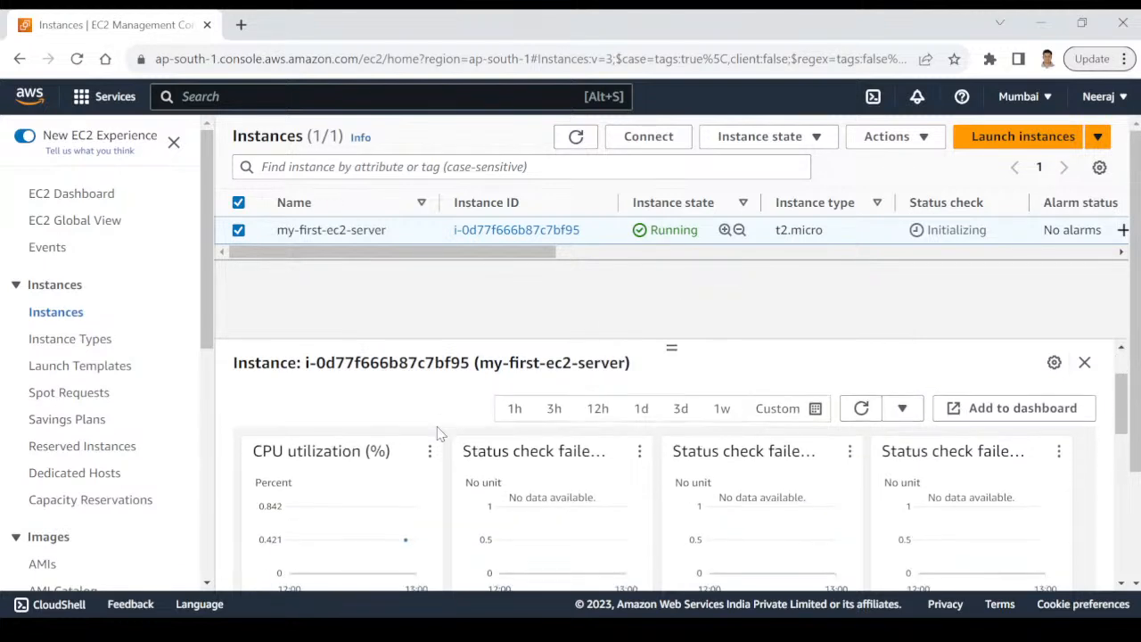
scroll(438, 433, "down", 1)
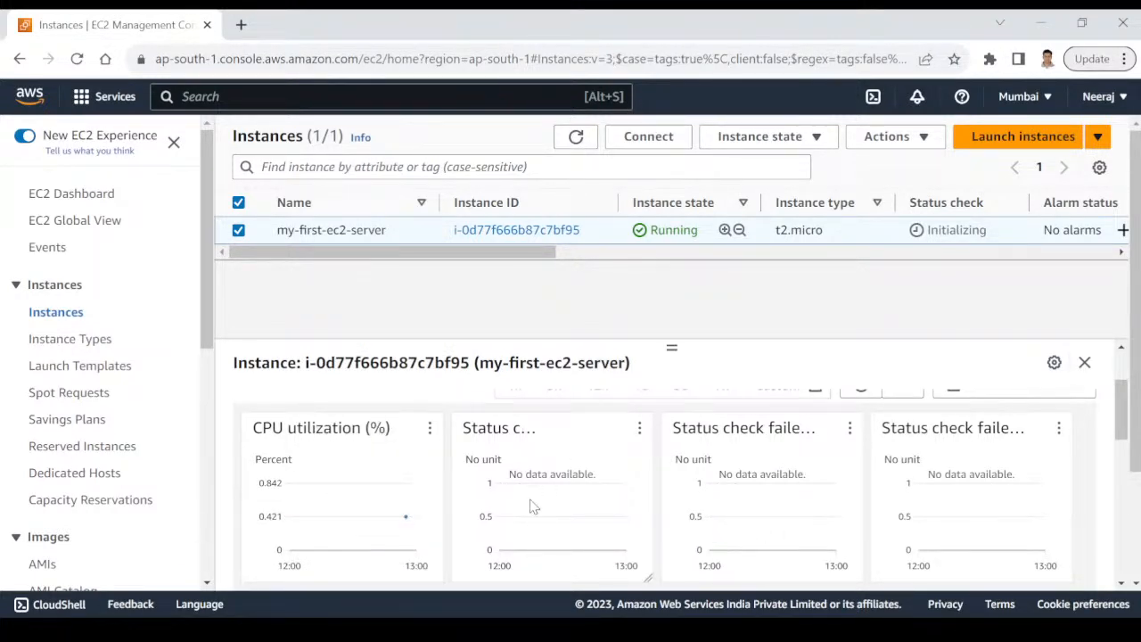
scroll(532, 507, "down", 3)
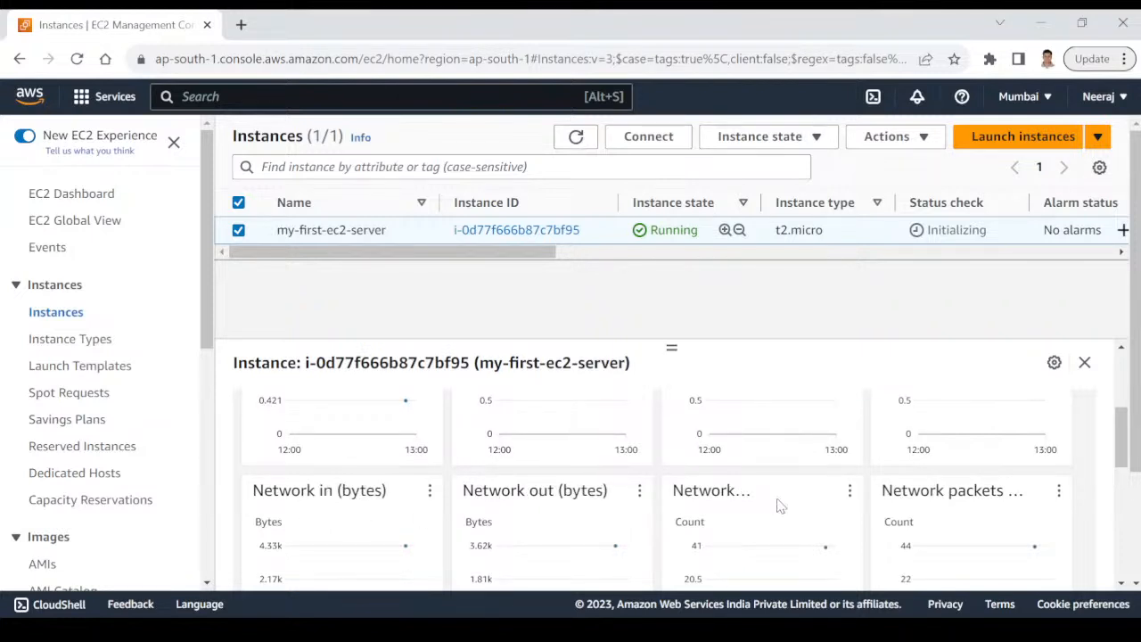
scroll(615, 540, "down", 2)
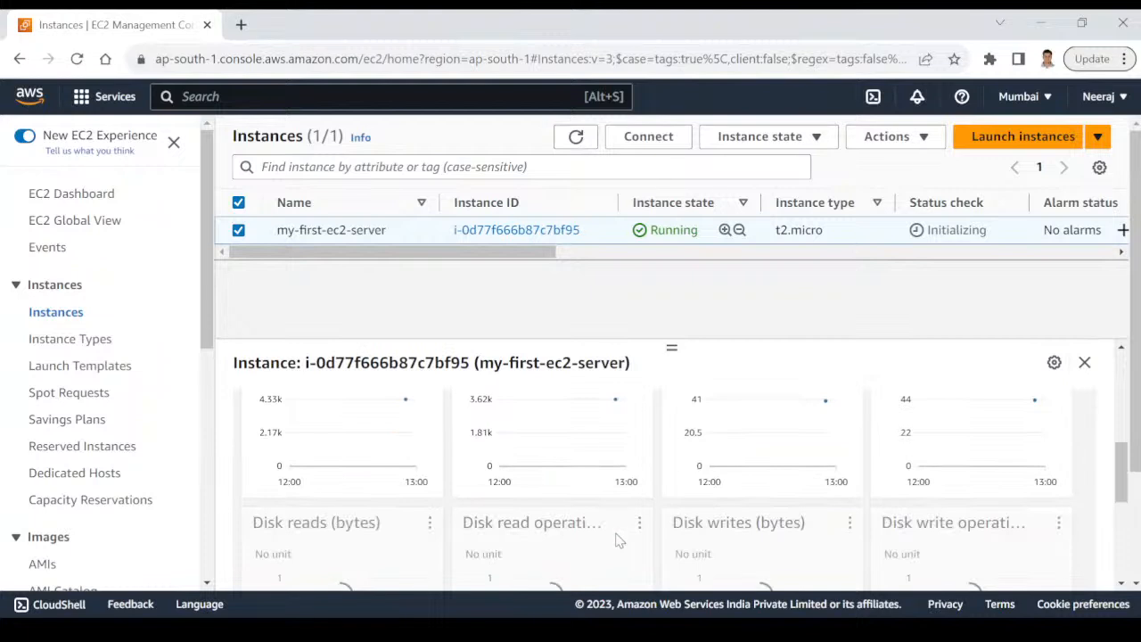
scroll(356, 546, "down", 2)
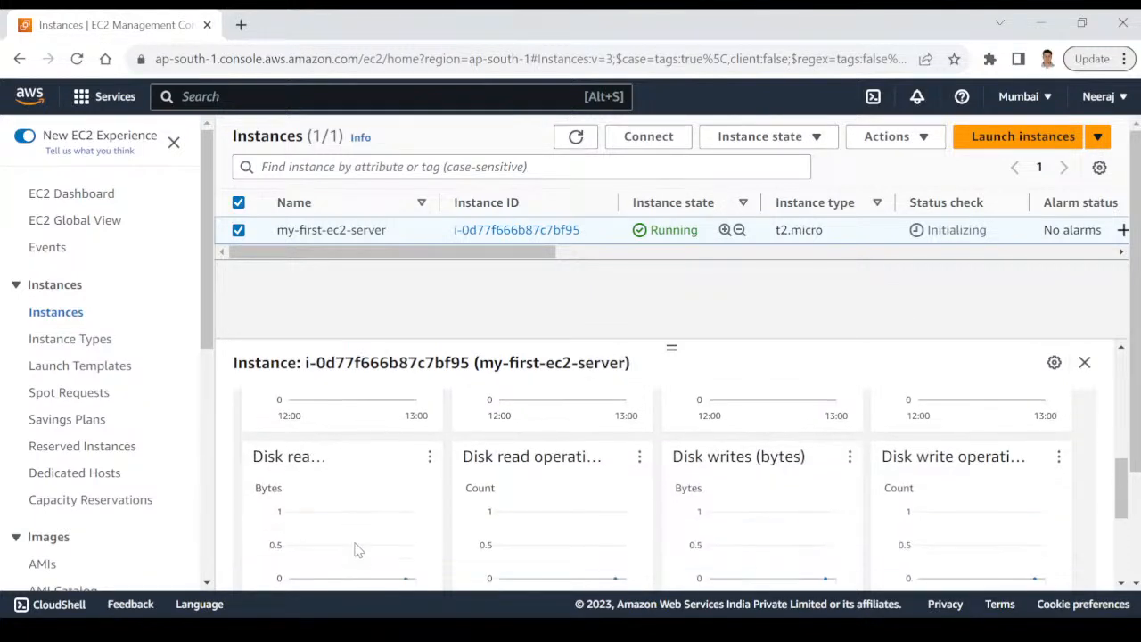
scroll(580, 502, "down", 3)
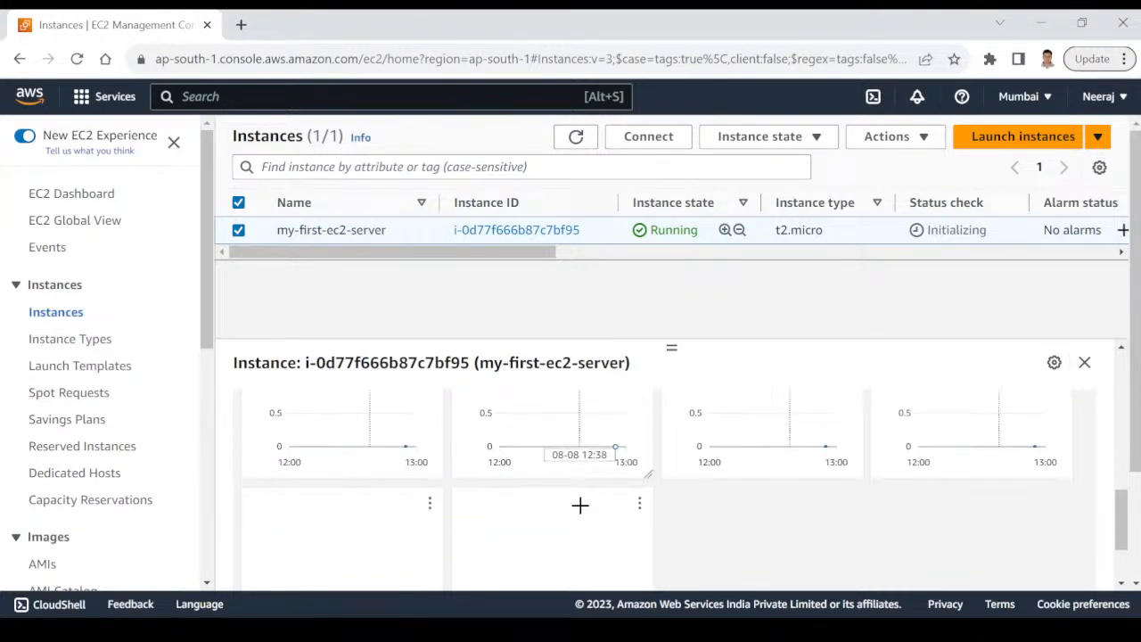
scroll(782, 502, "up", 6)
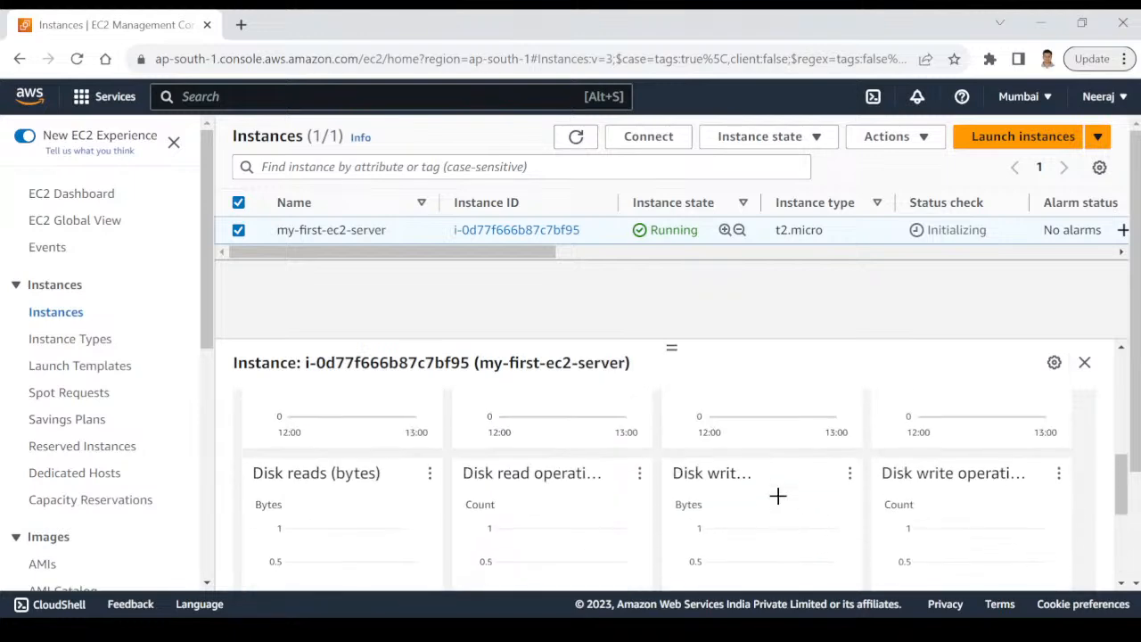
scroll(782, 502, "up", 2)
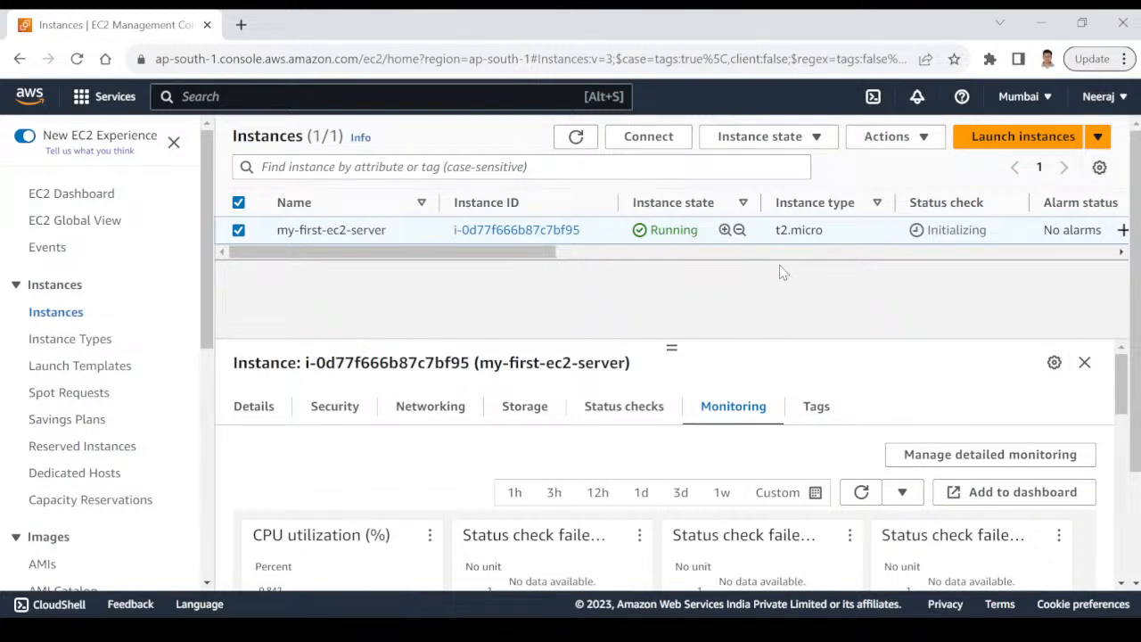
Refresh the list to confirm 2/2 checks passed, then select my-first-ec2-server to review its Running state
left_click(576, 139)
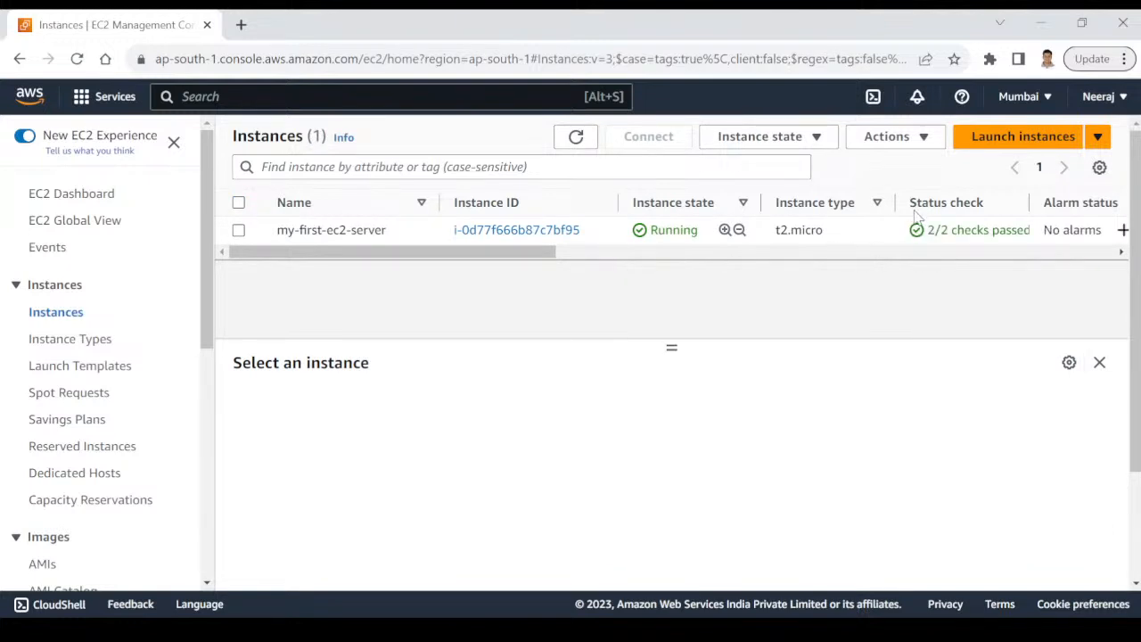
left_click_drag(928, 230, 1075, 230)
left_click(953, 299)
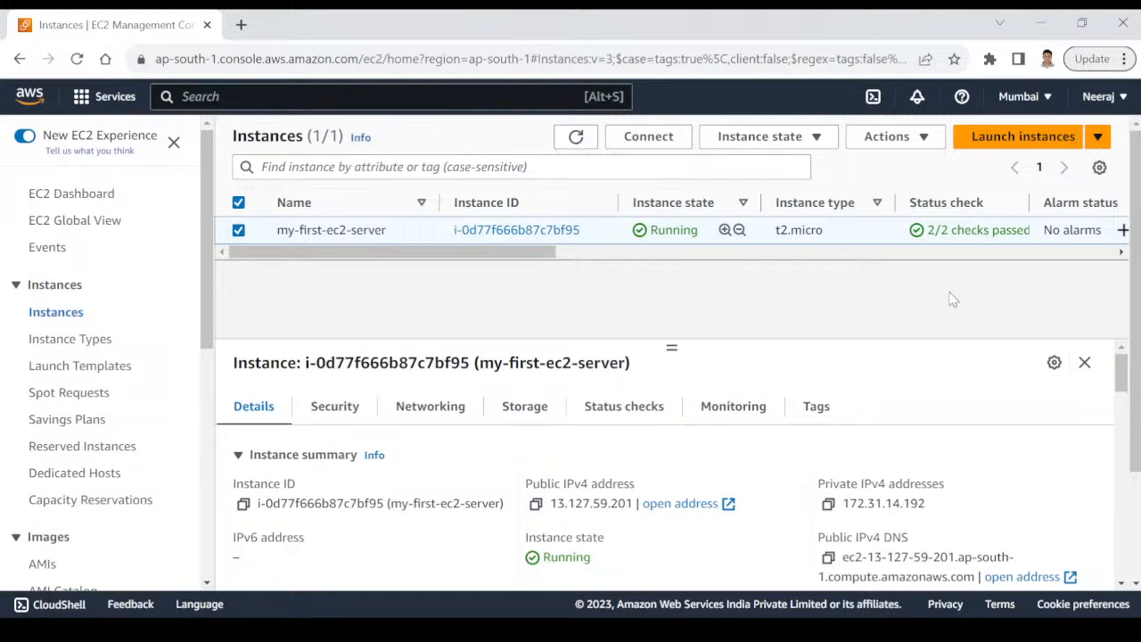
double_click(666, 230)
left_click(539, 308)
left_click(710, 631)
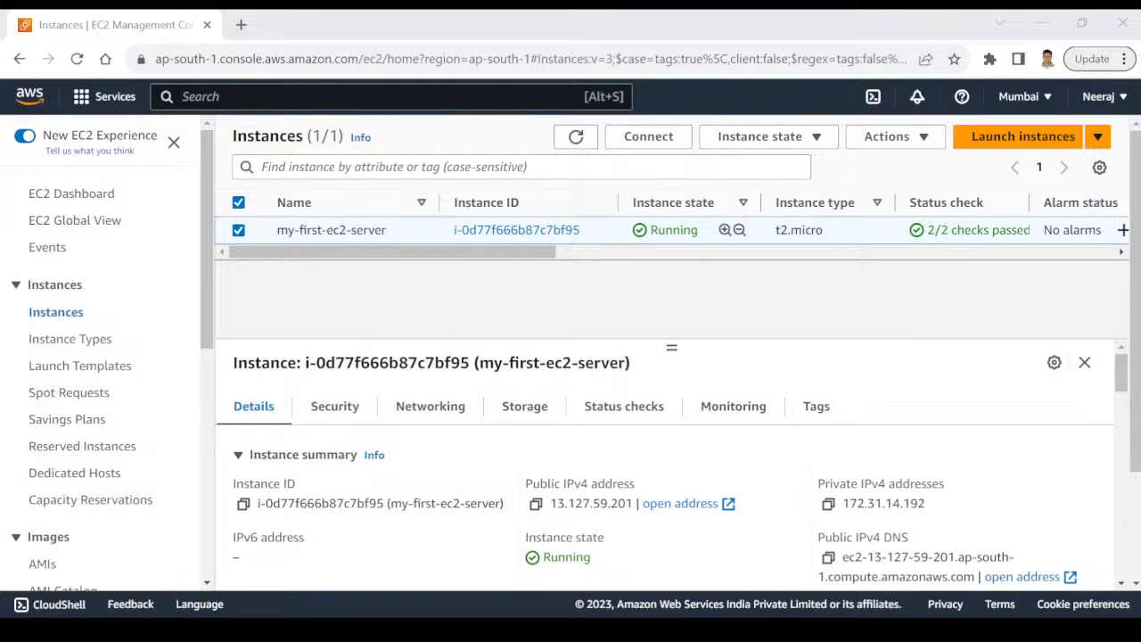
Check the block devices: 8 GiB /dev/xvda and 10 GiB /dev/sdb, both Attached and unencrypted
left_click(525, 406)
scroll(462, 502, "down", 1)
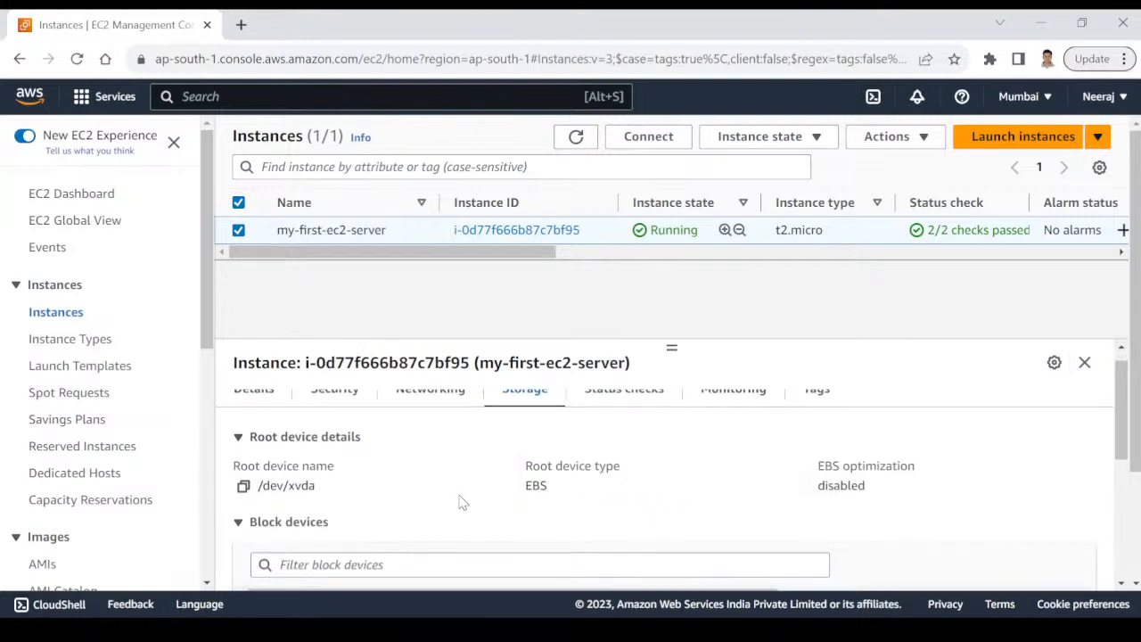
scroll(463, 502, "down", 3)
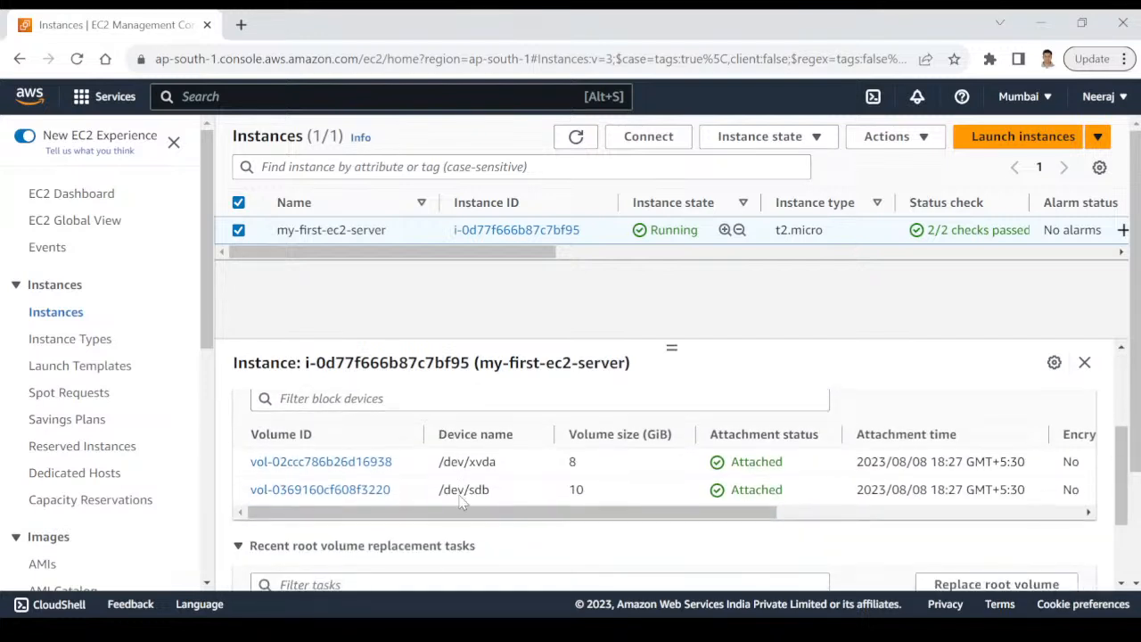
scroll(509, 473, "down", 4)
scroll(510, 468, "up", 2)
scroll(575, 468, "right", 5)
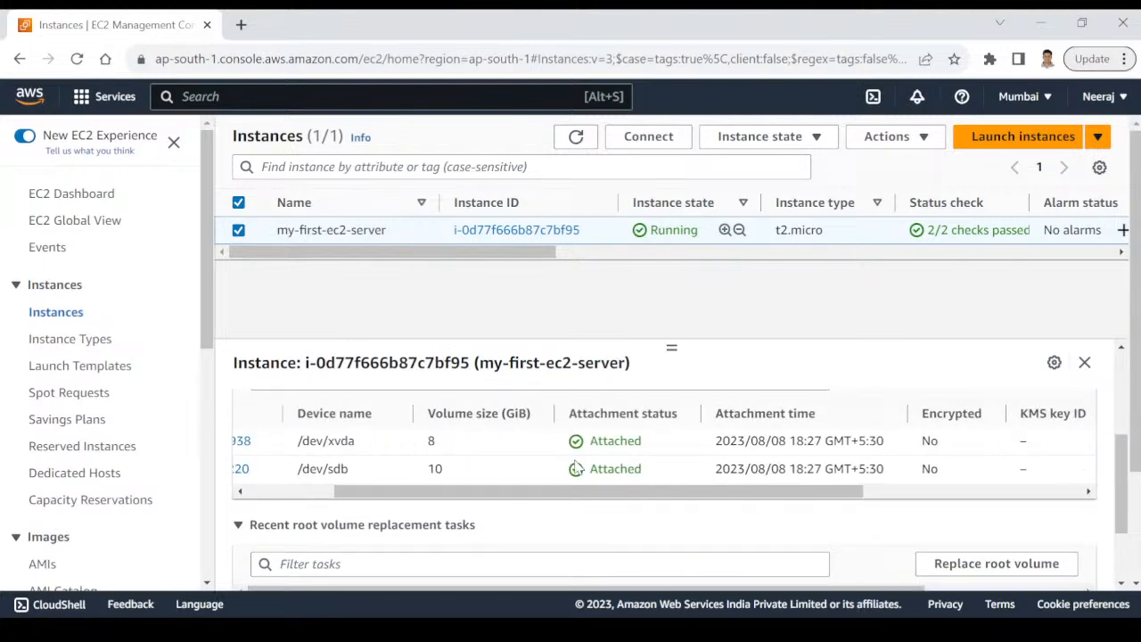
scroll(575, 468, "left", 5)
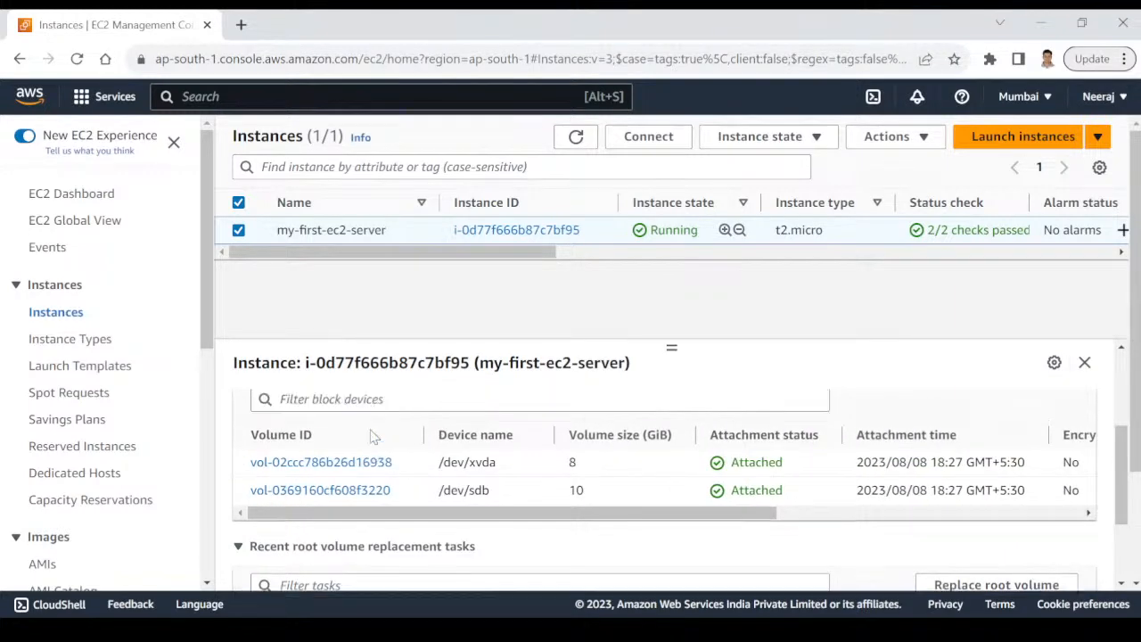
scroll(374, 430, "up", 3)
scroll(372, 434, "up", 1)
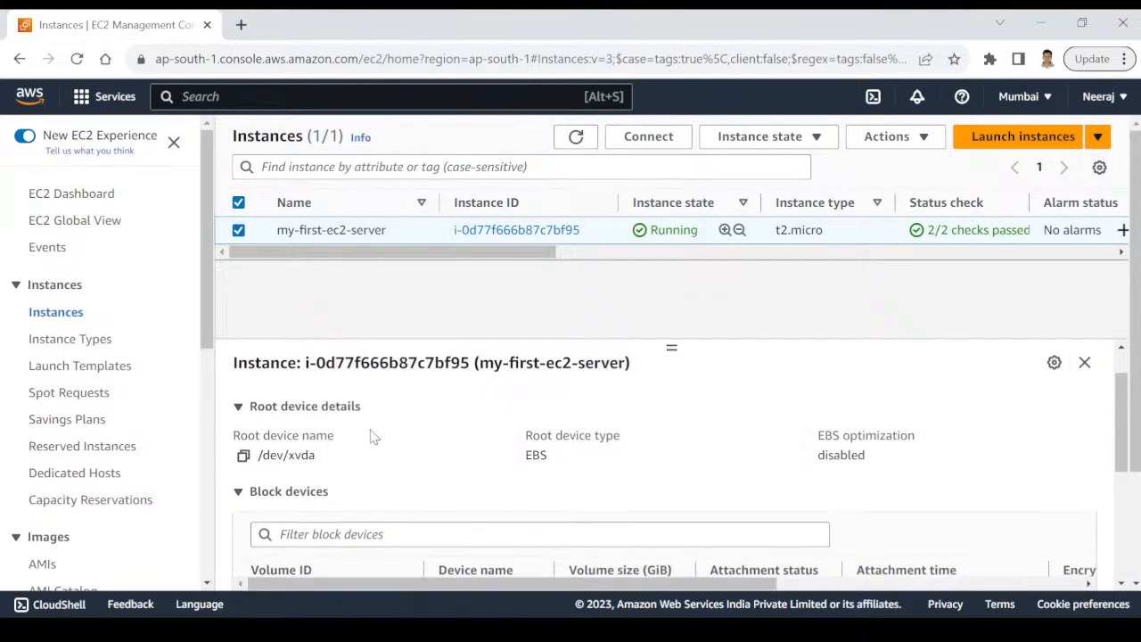